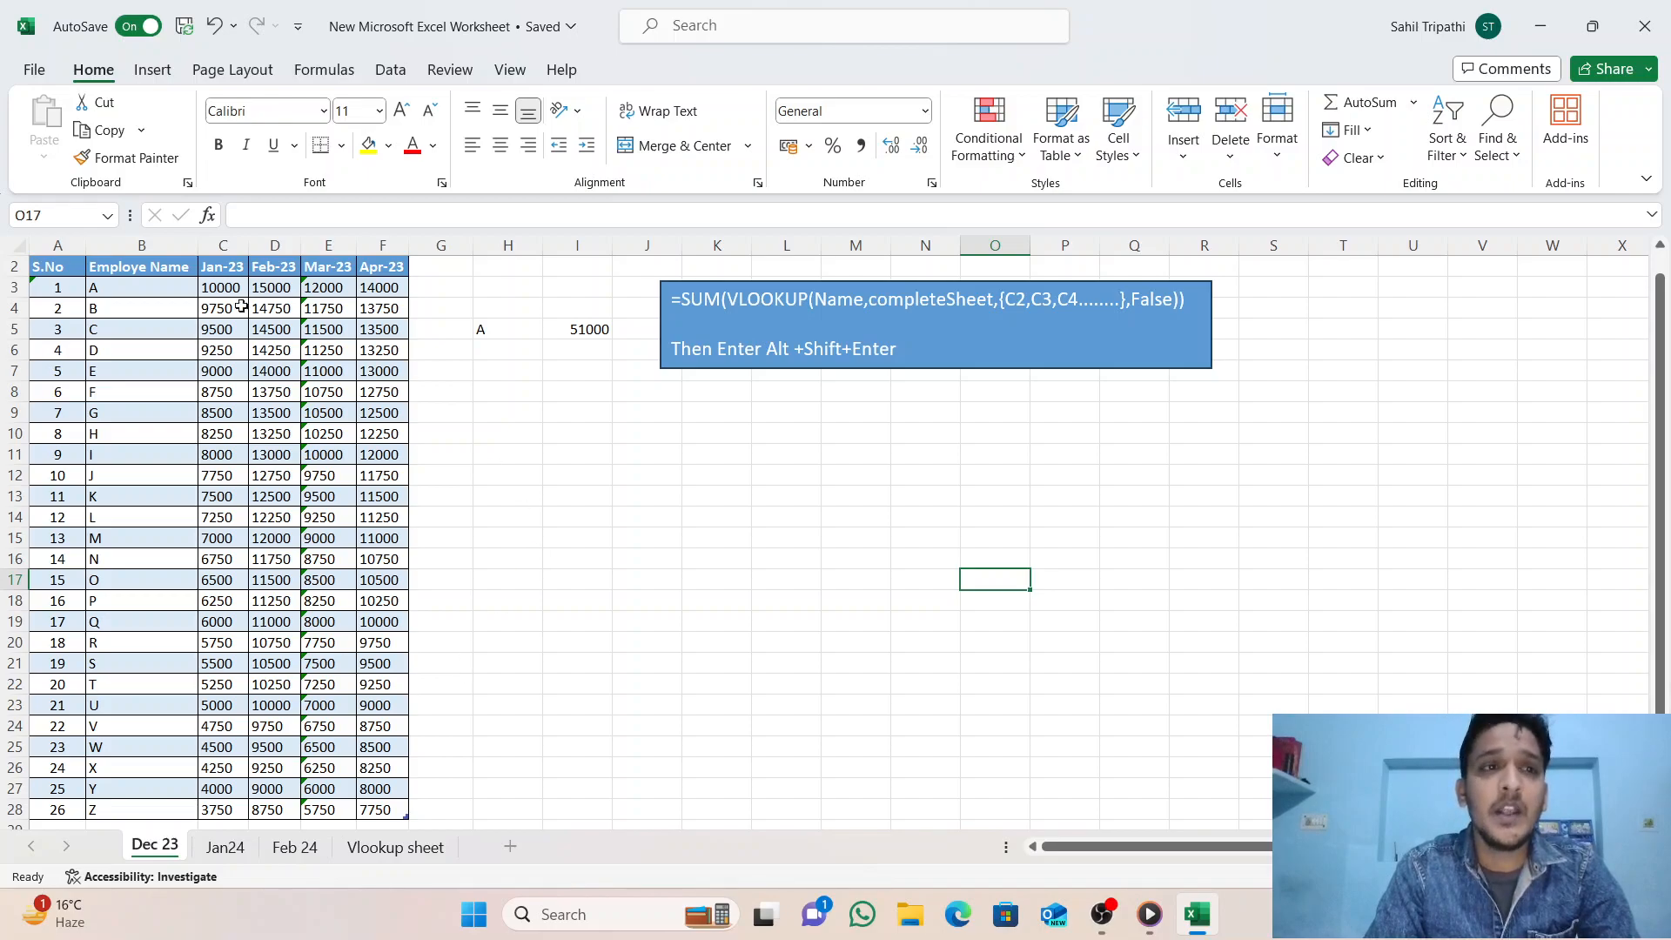
Step: Examine the employee names and their monthly fees from Jan-23 to Apr-23 in the Fee Details table
left_click(152, 274)
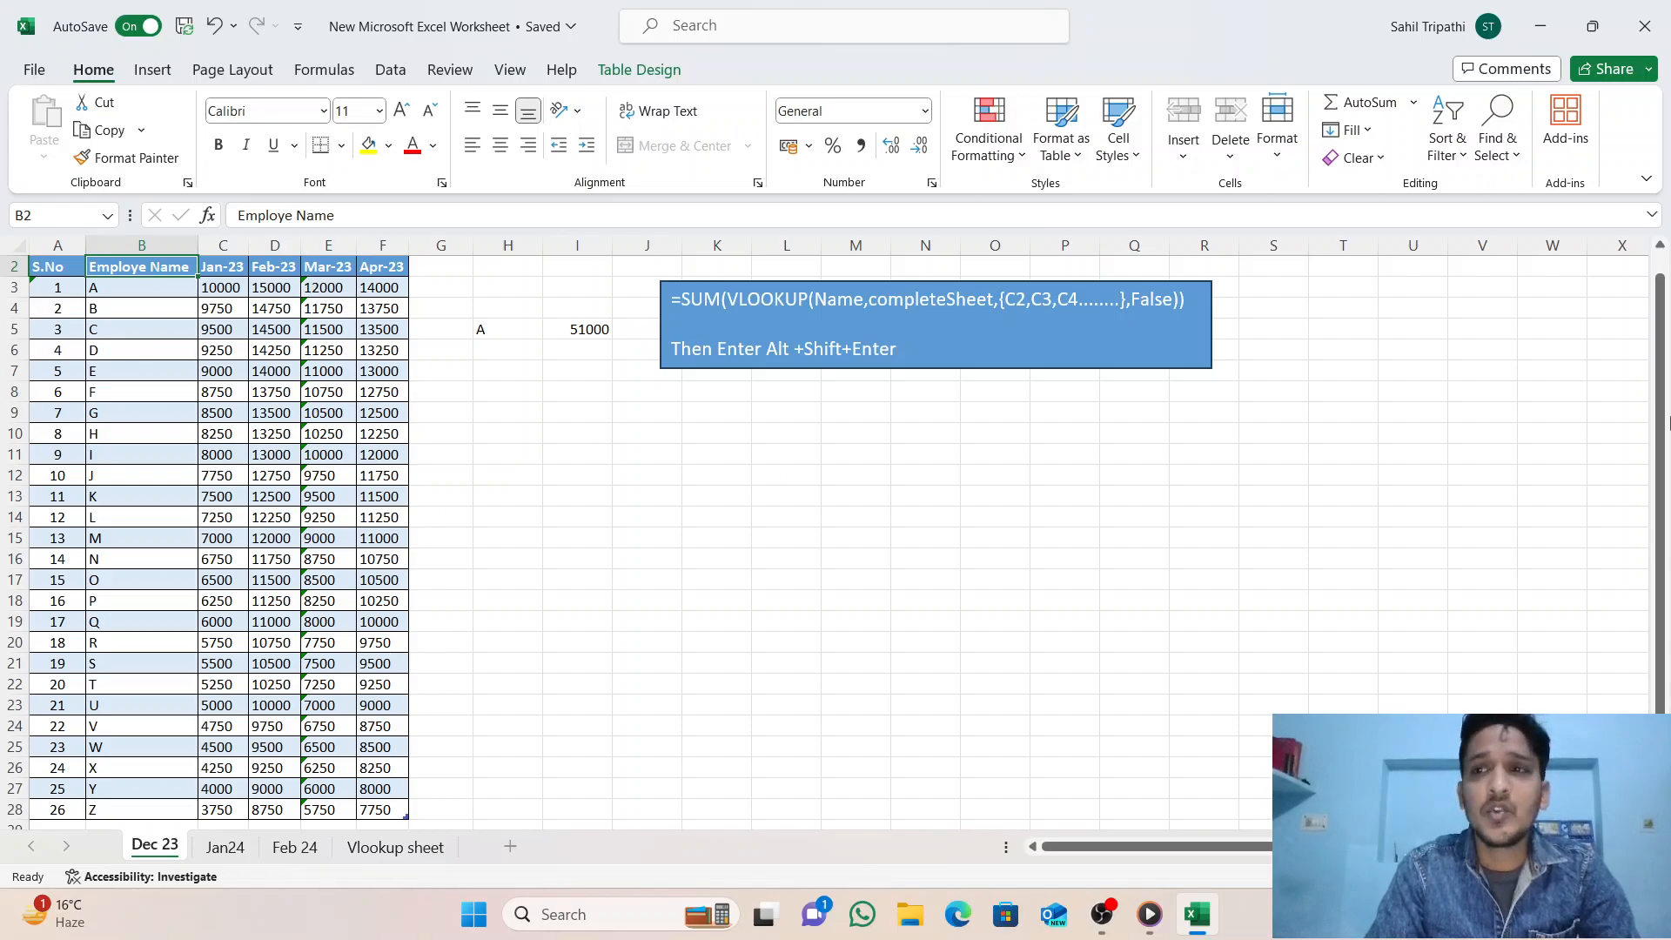
scroll(1660, 283, "up", 1)
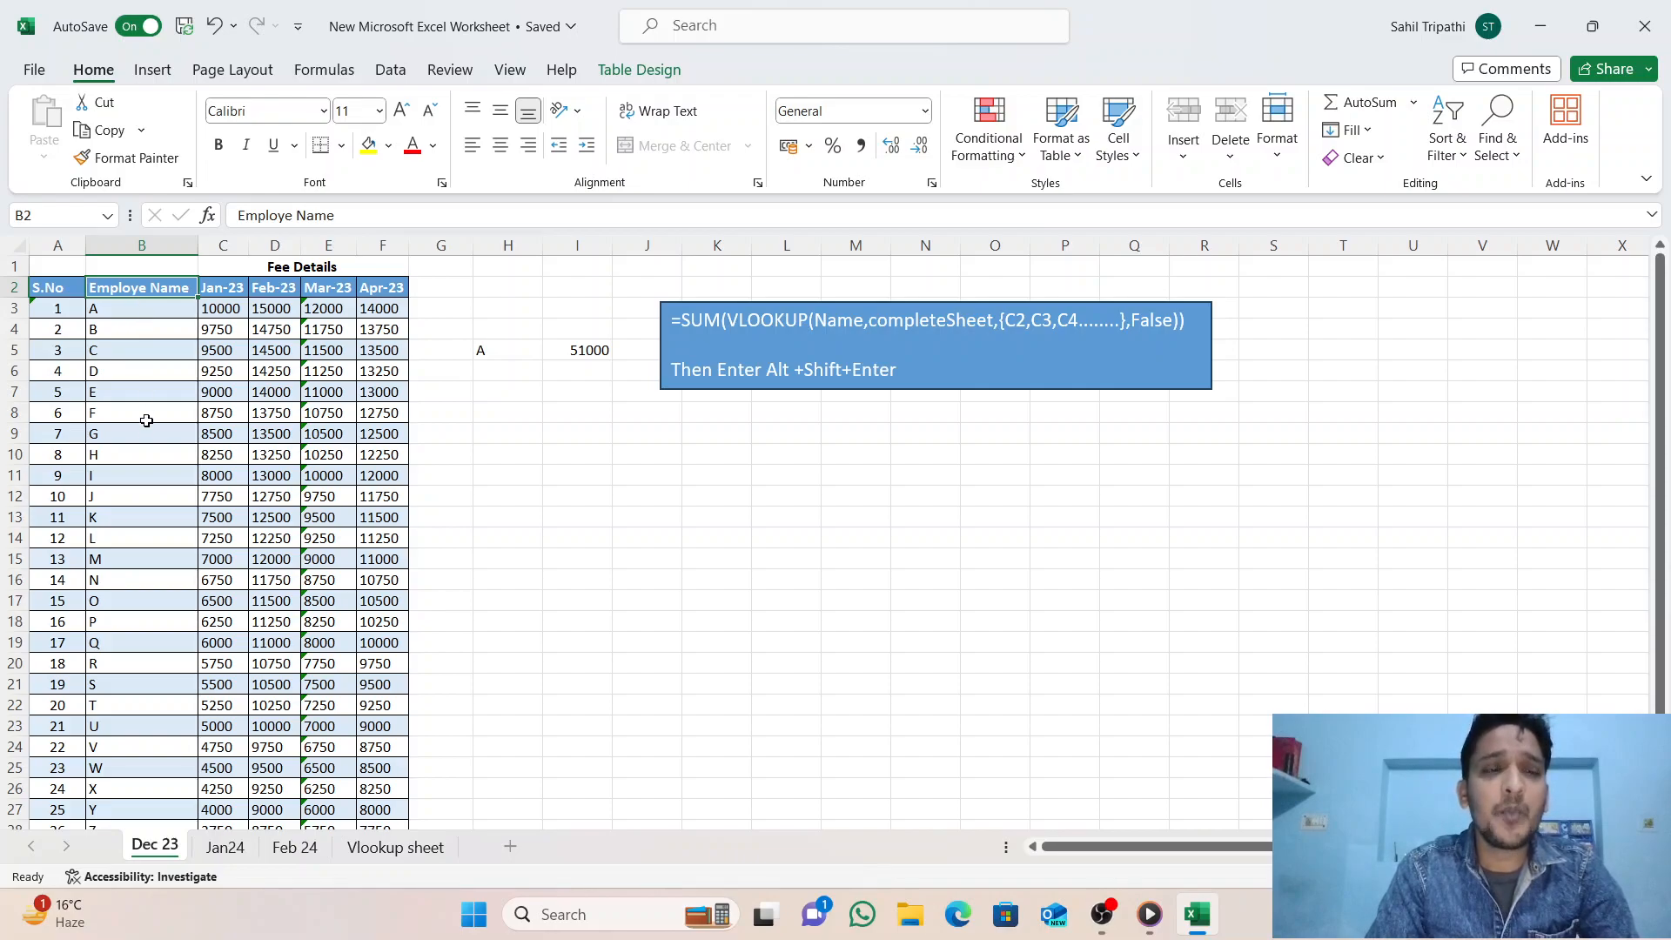
left_click(142, 314)
left_click_drag(138, 330, 138, 385)
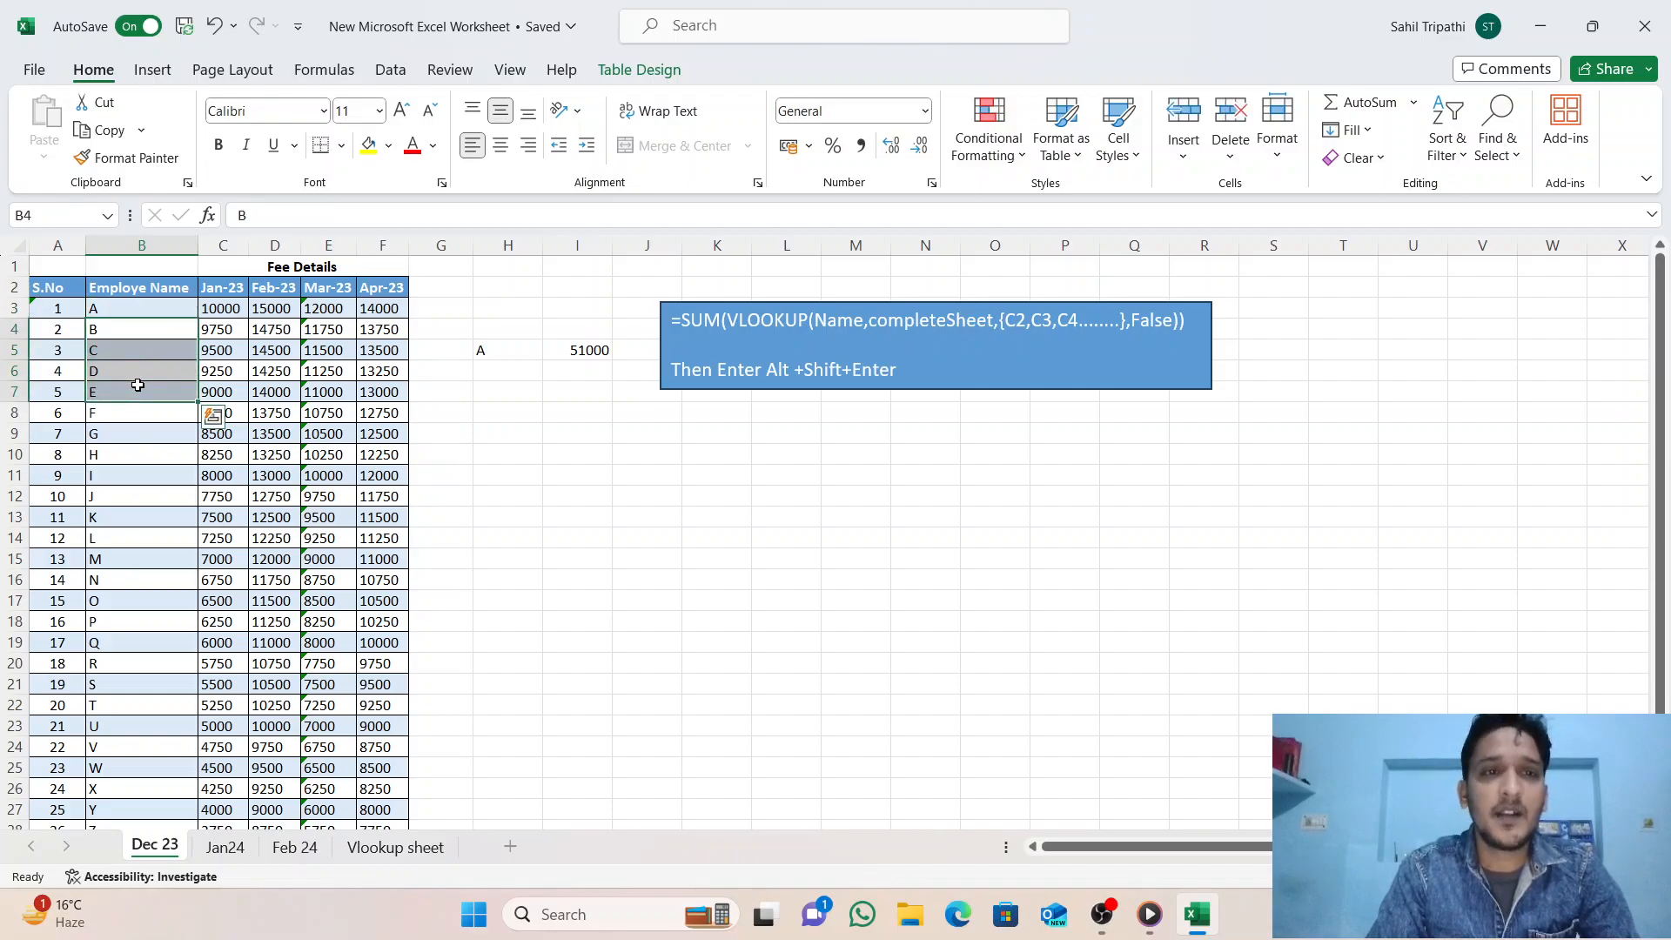
left_click(247, 271)
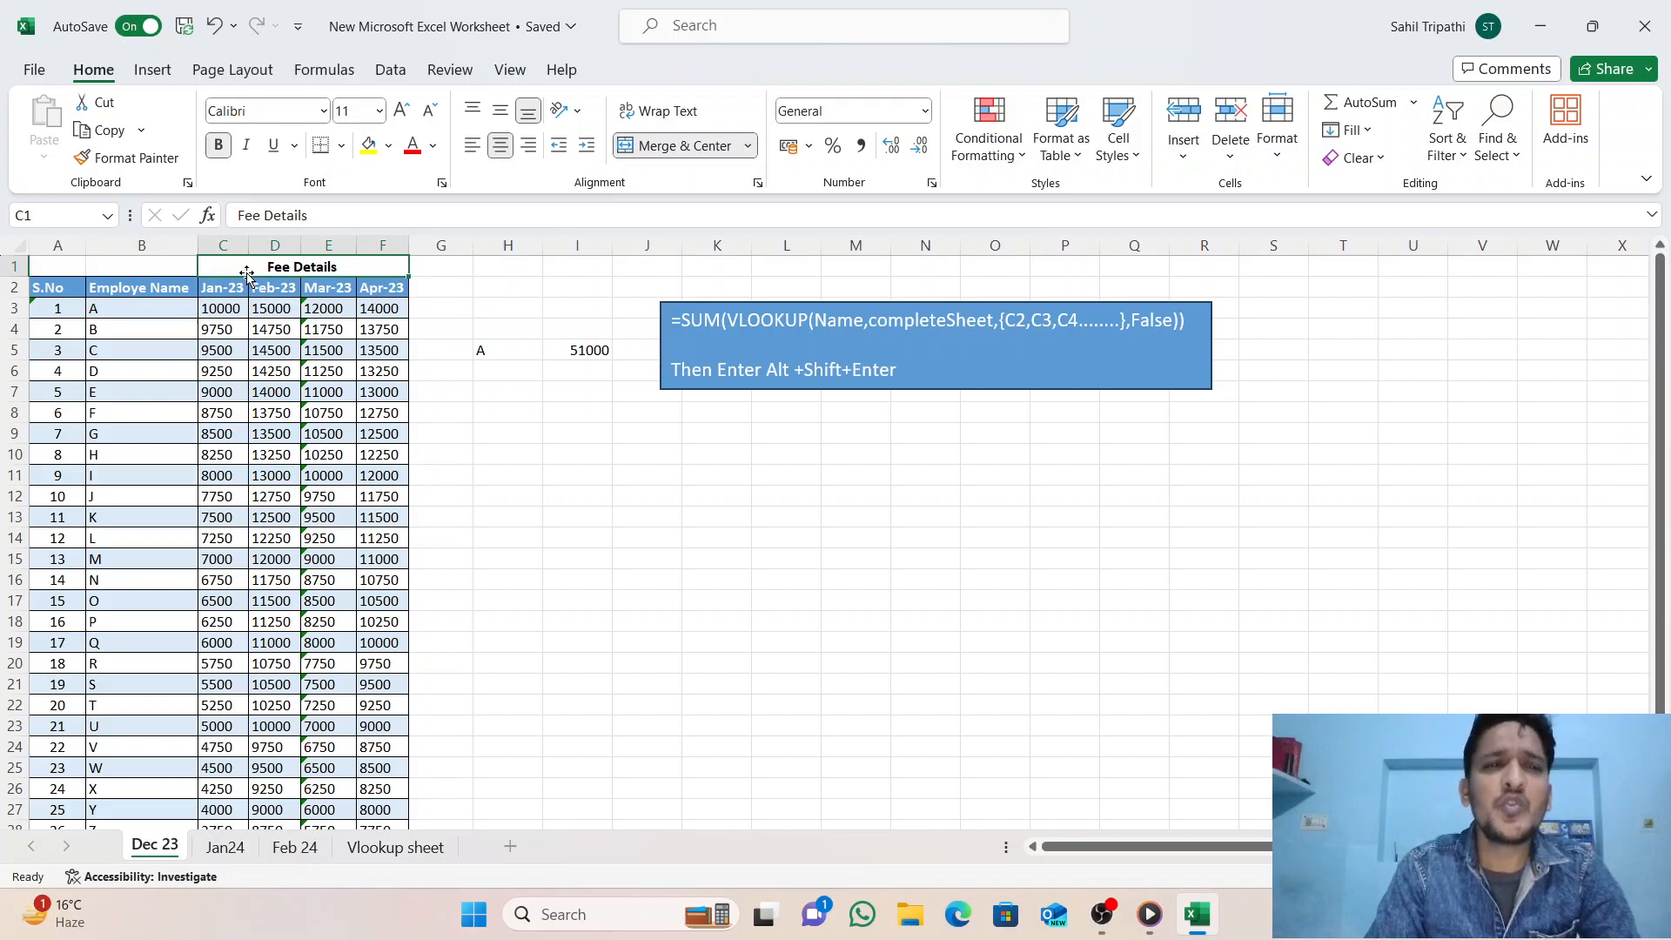
left_click(225, 309)
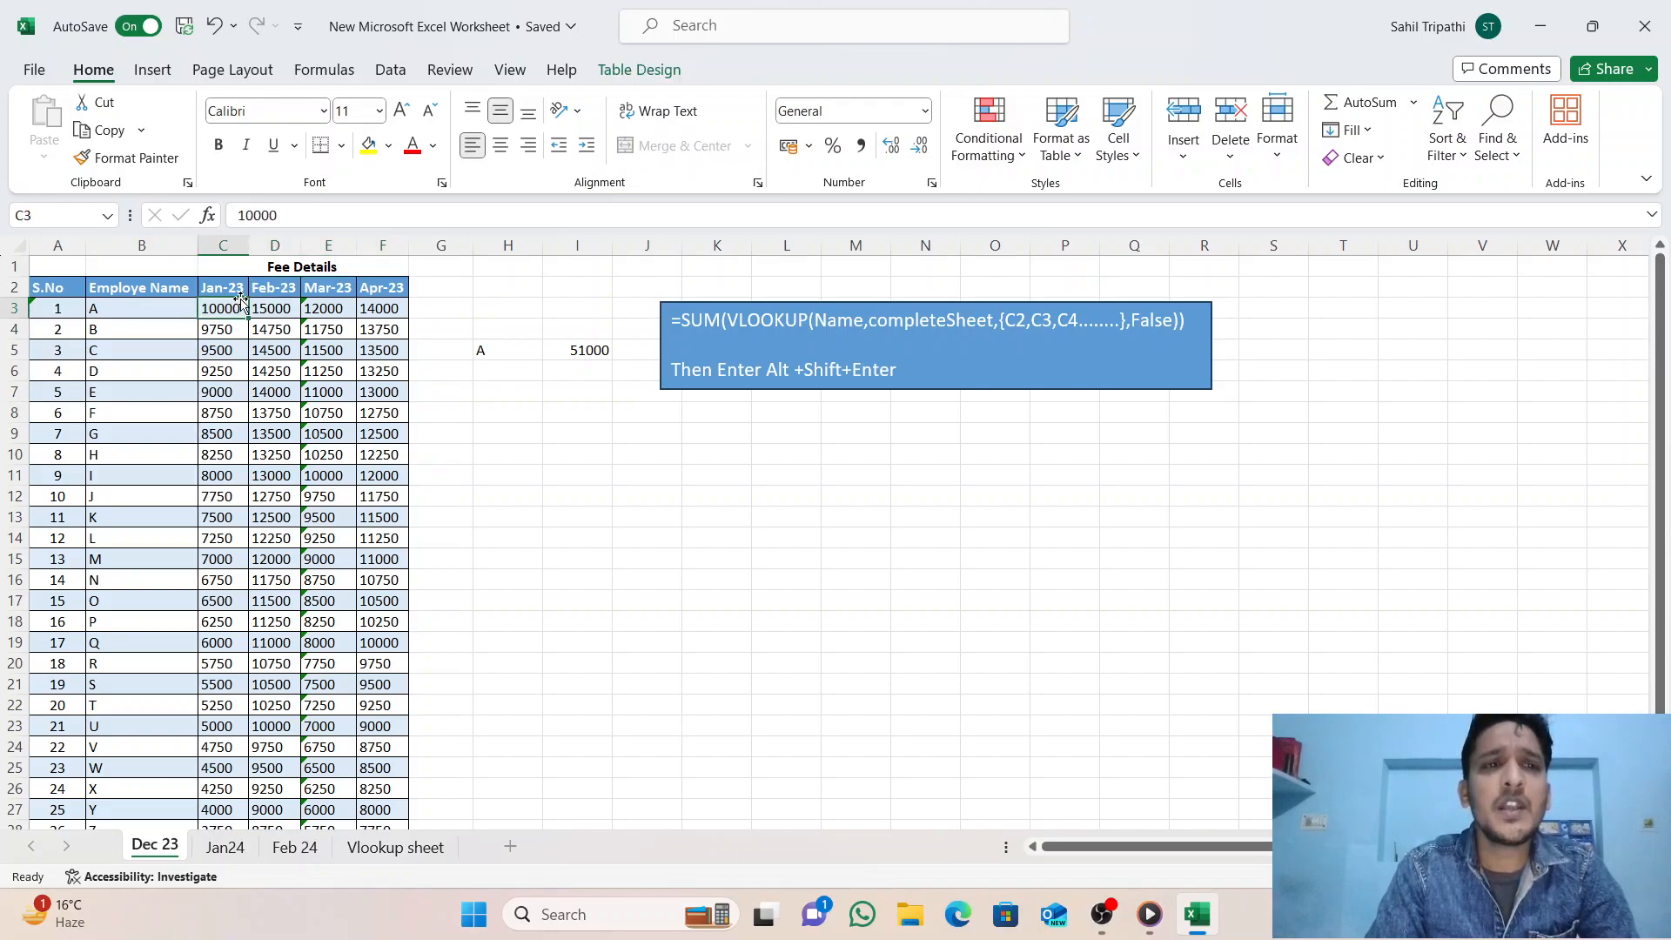
left_click(274, 314)
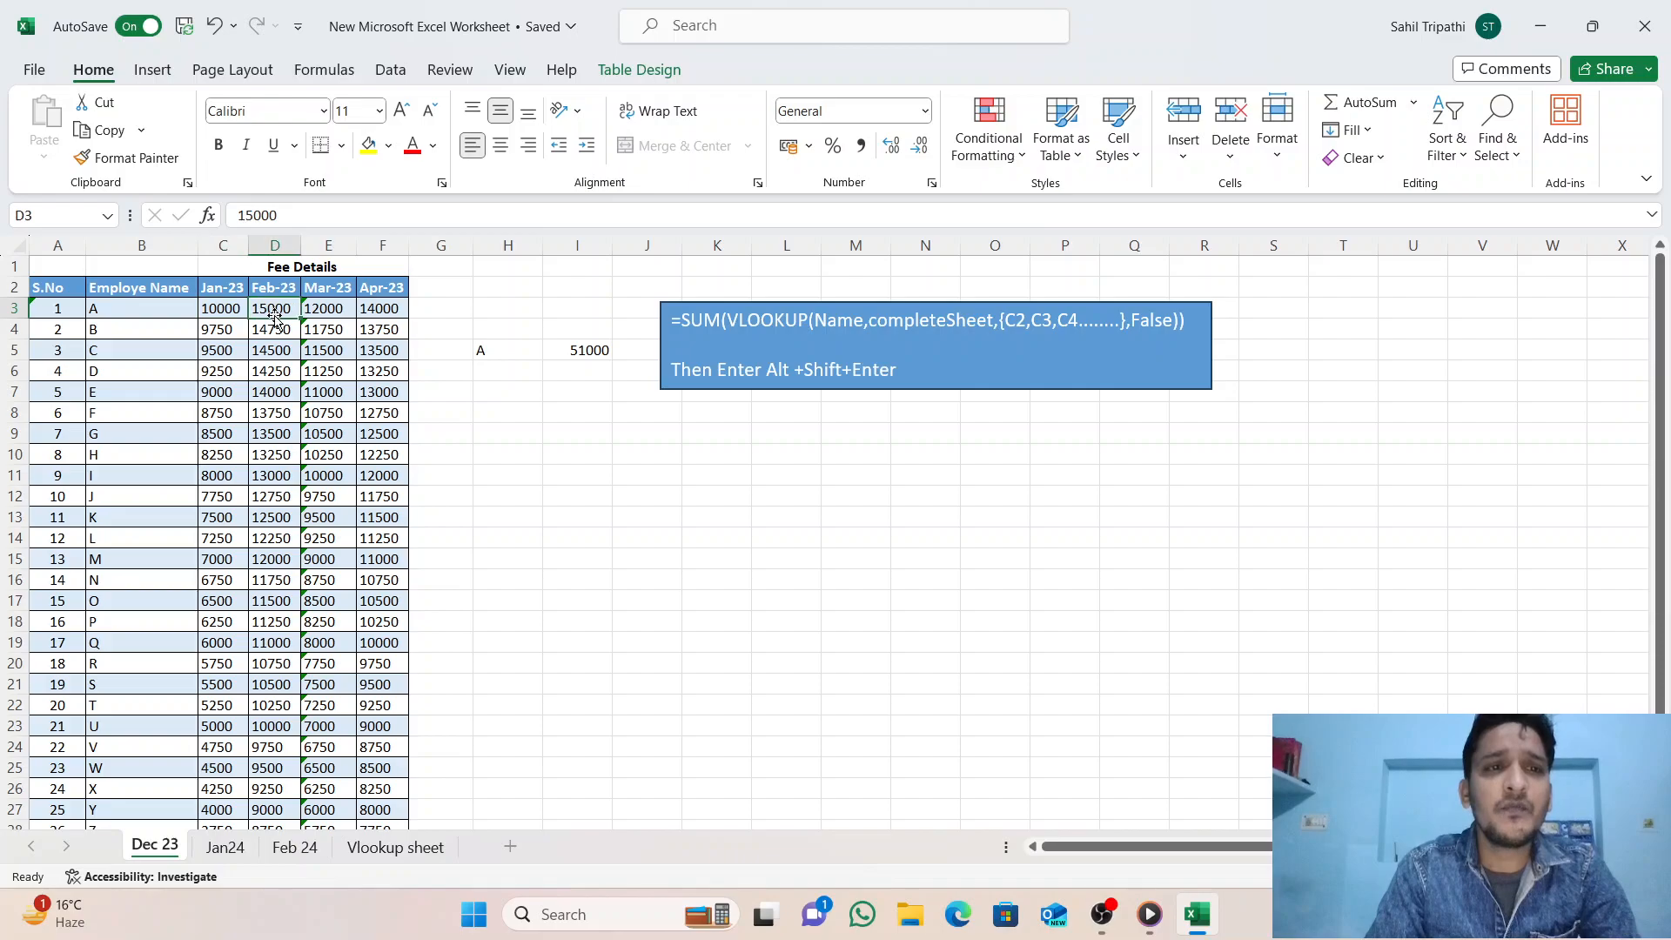
left_click(315, 318)
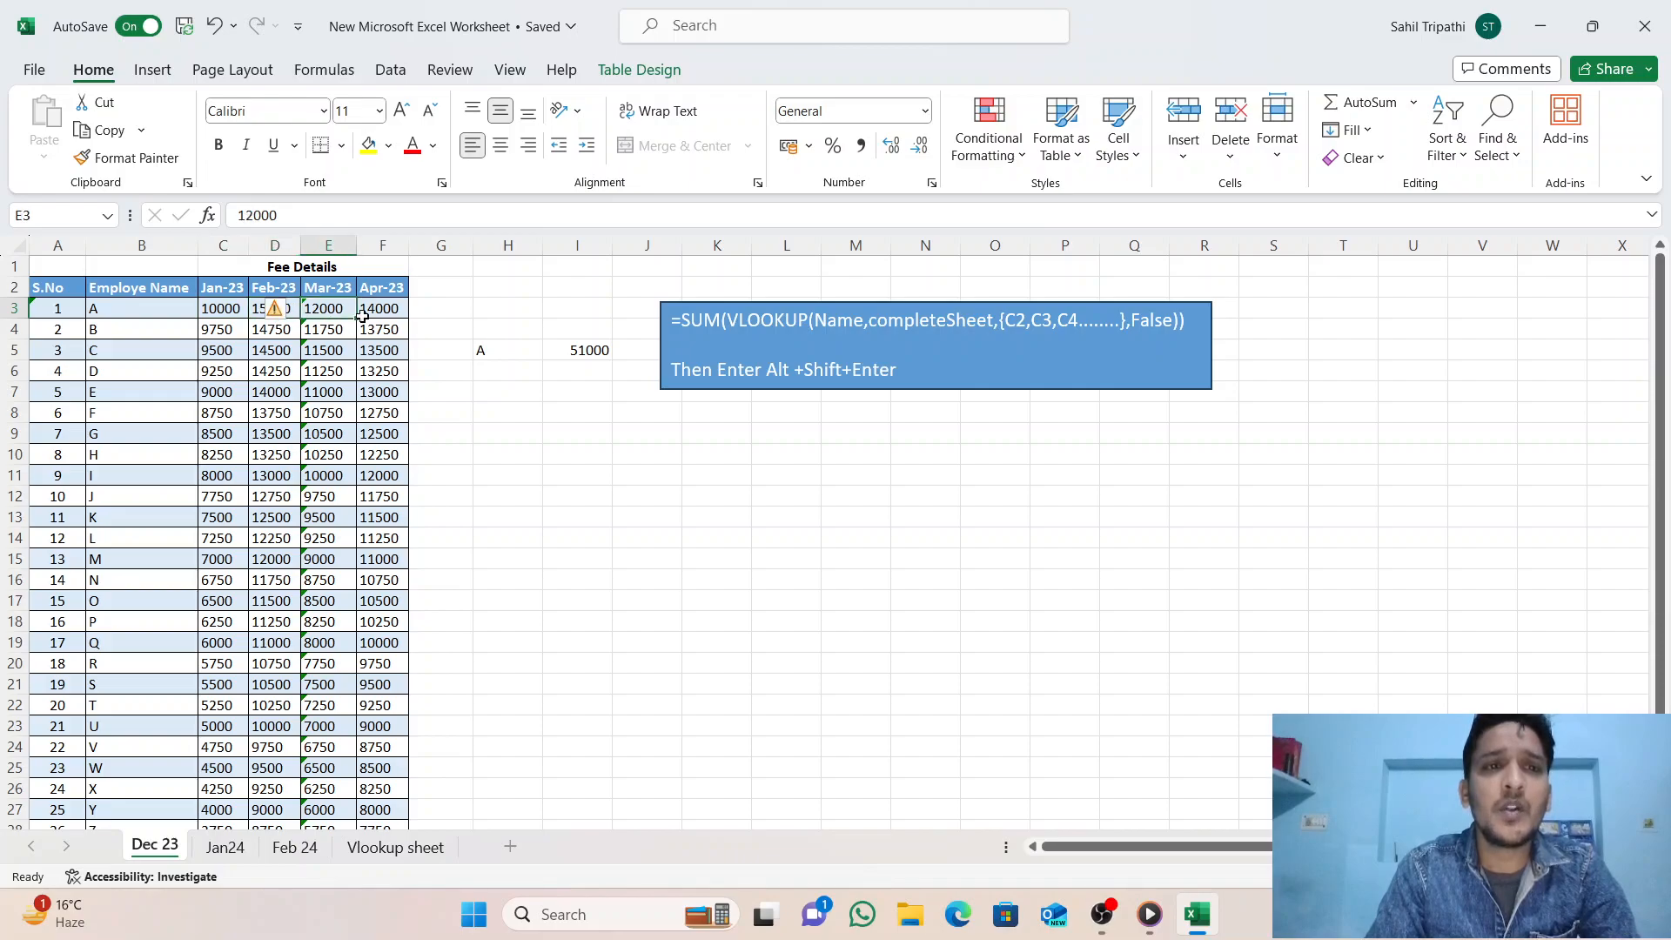
left_click(386, 305)
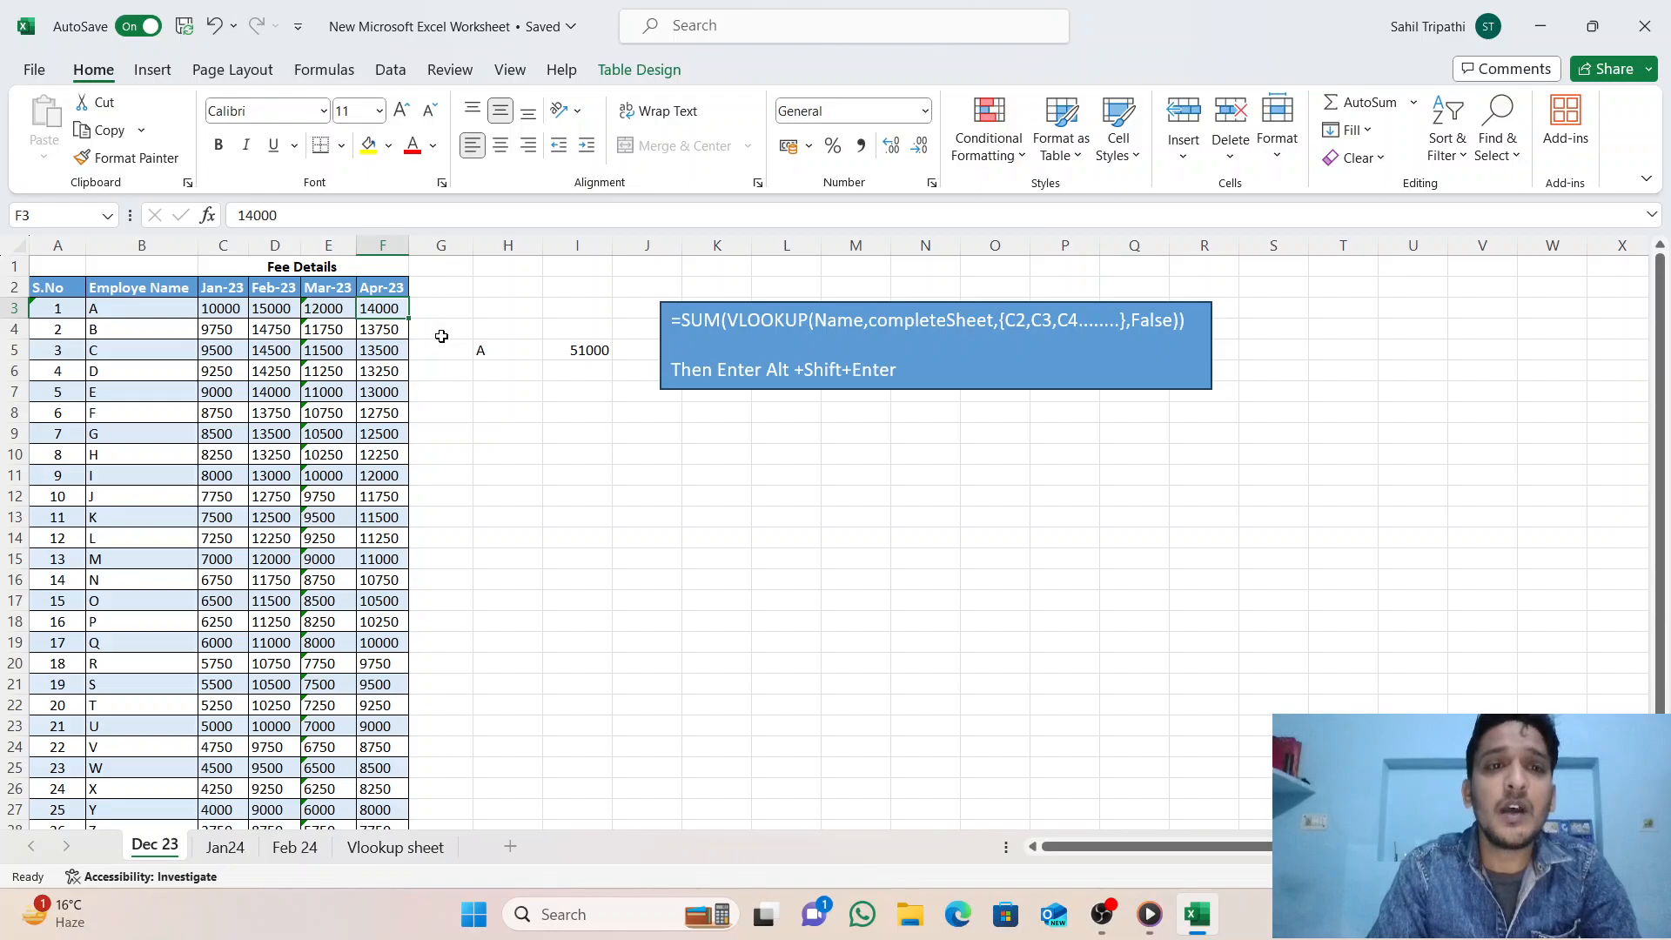
left_click_drag(441, 315, 455, 809)
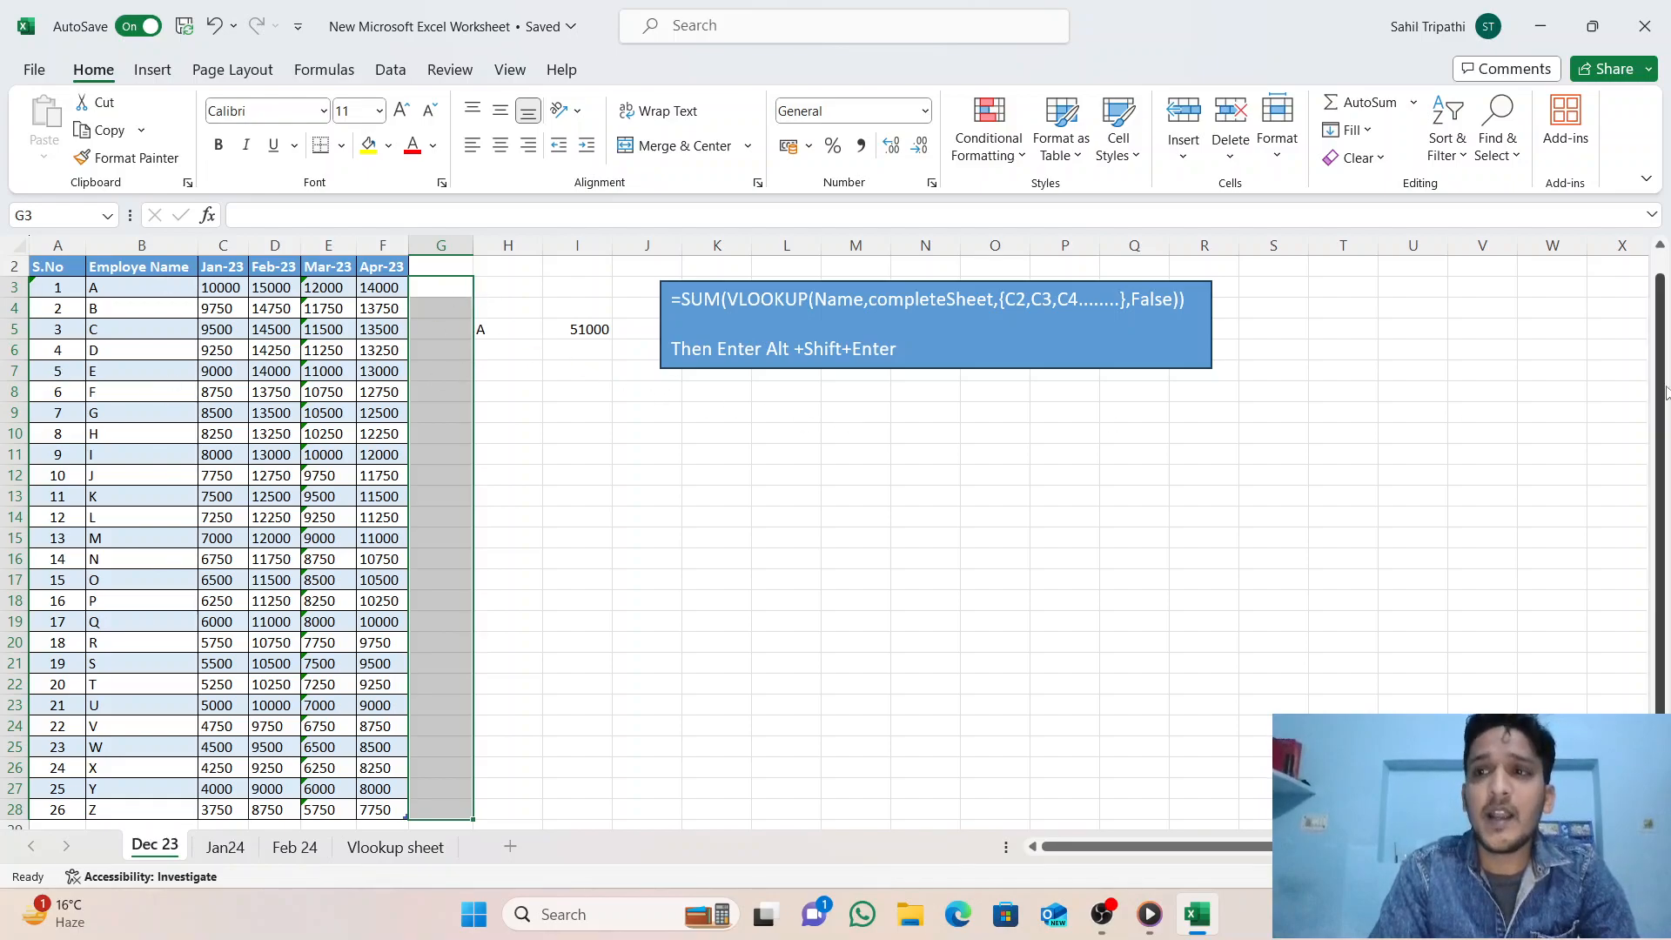
left_click_drag(1657, 388, 1647, 294)
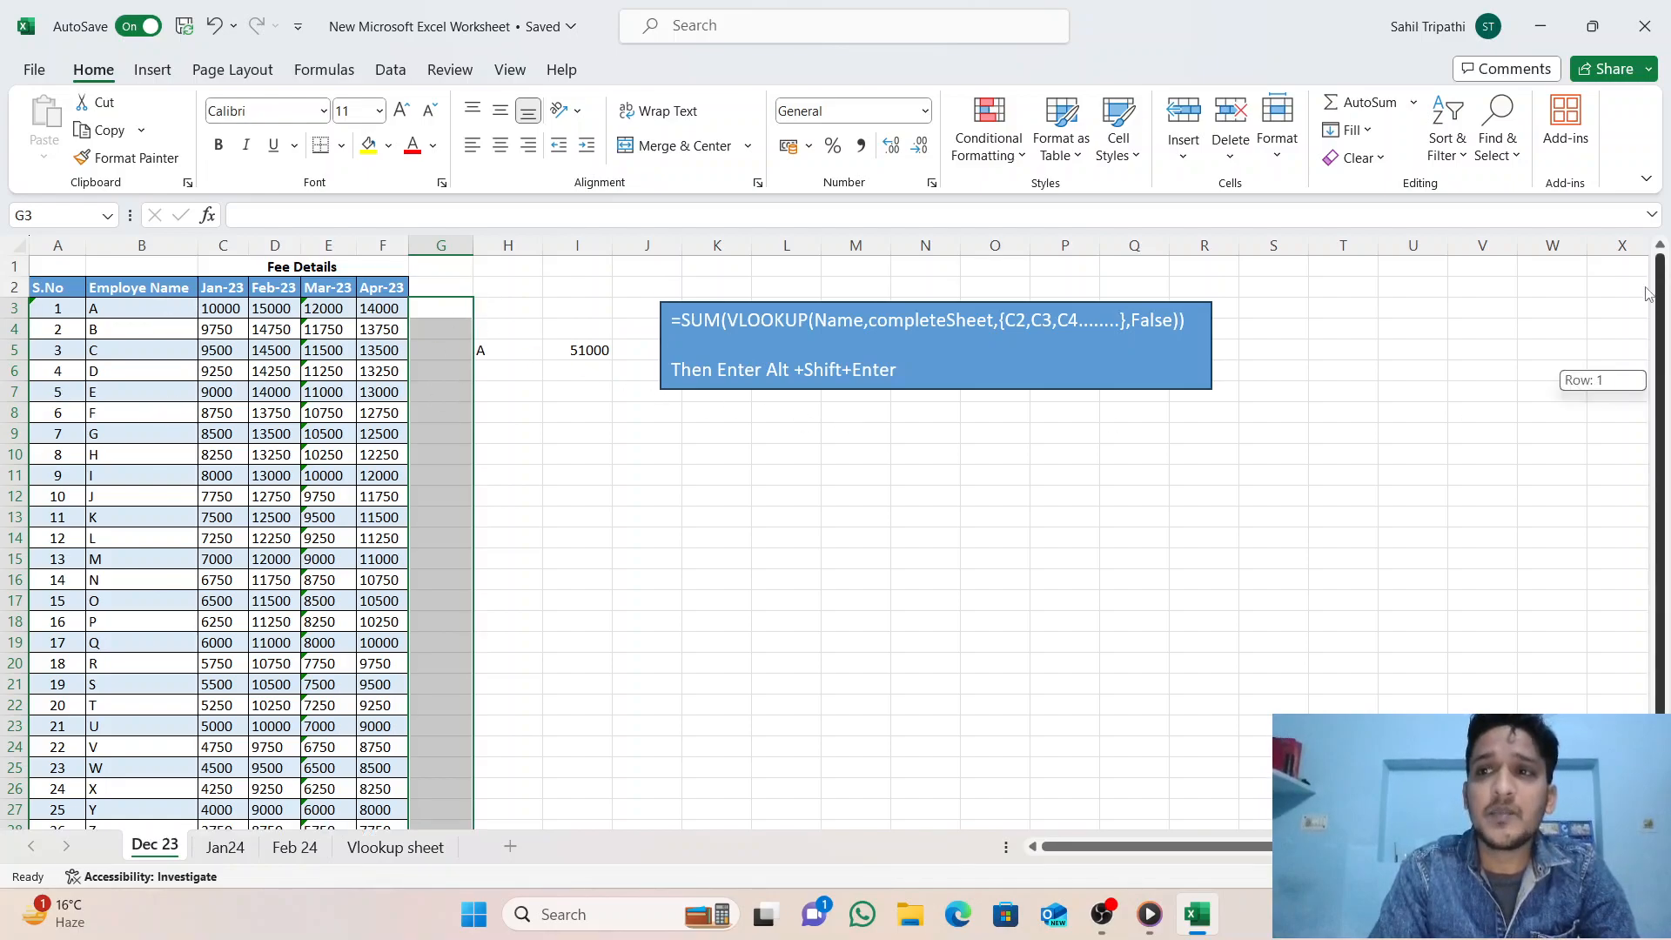
left_click(689, 417)
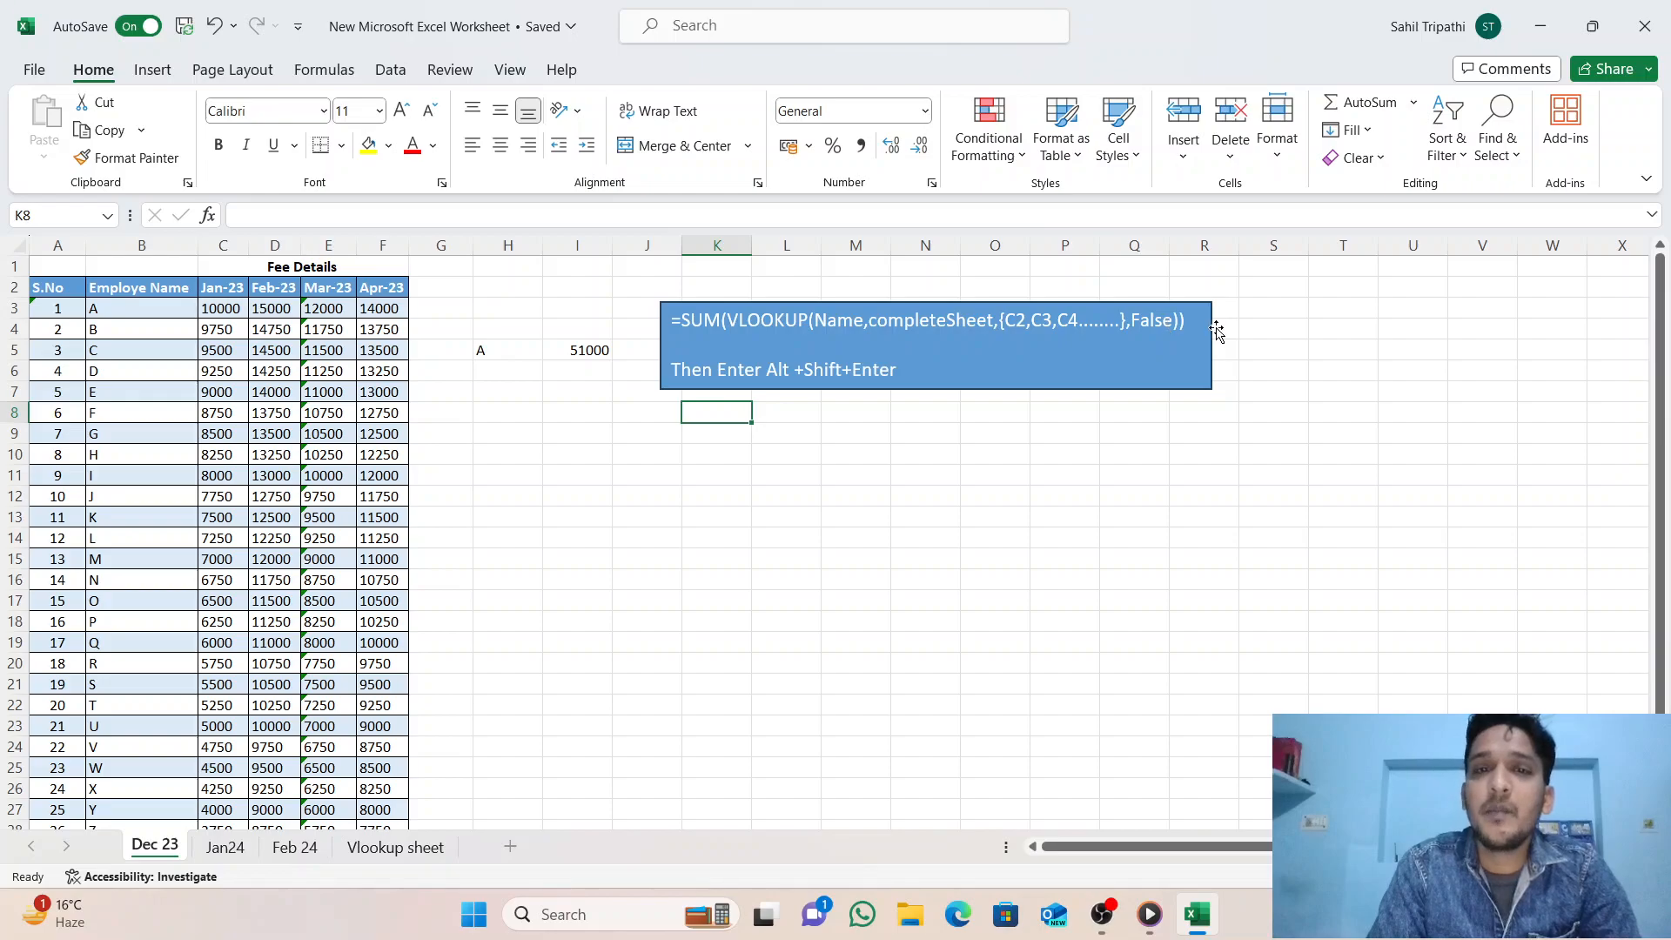
Step: Delete the word "Enter" after "Then" in the blue formula note
left_click(768, 369)
left_click_drag(762, 369, 727, 369)
key("BackSpace")
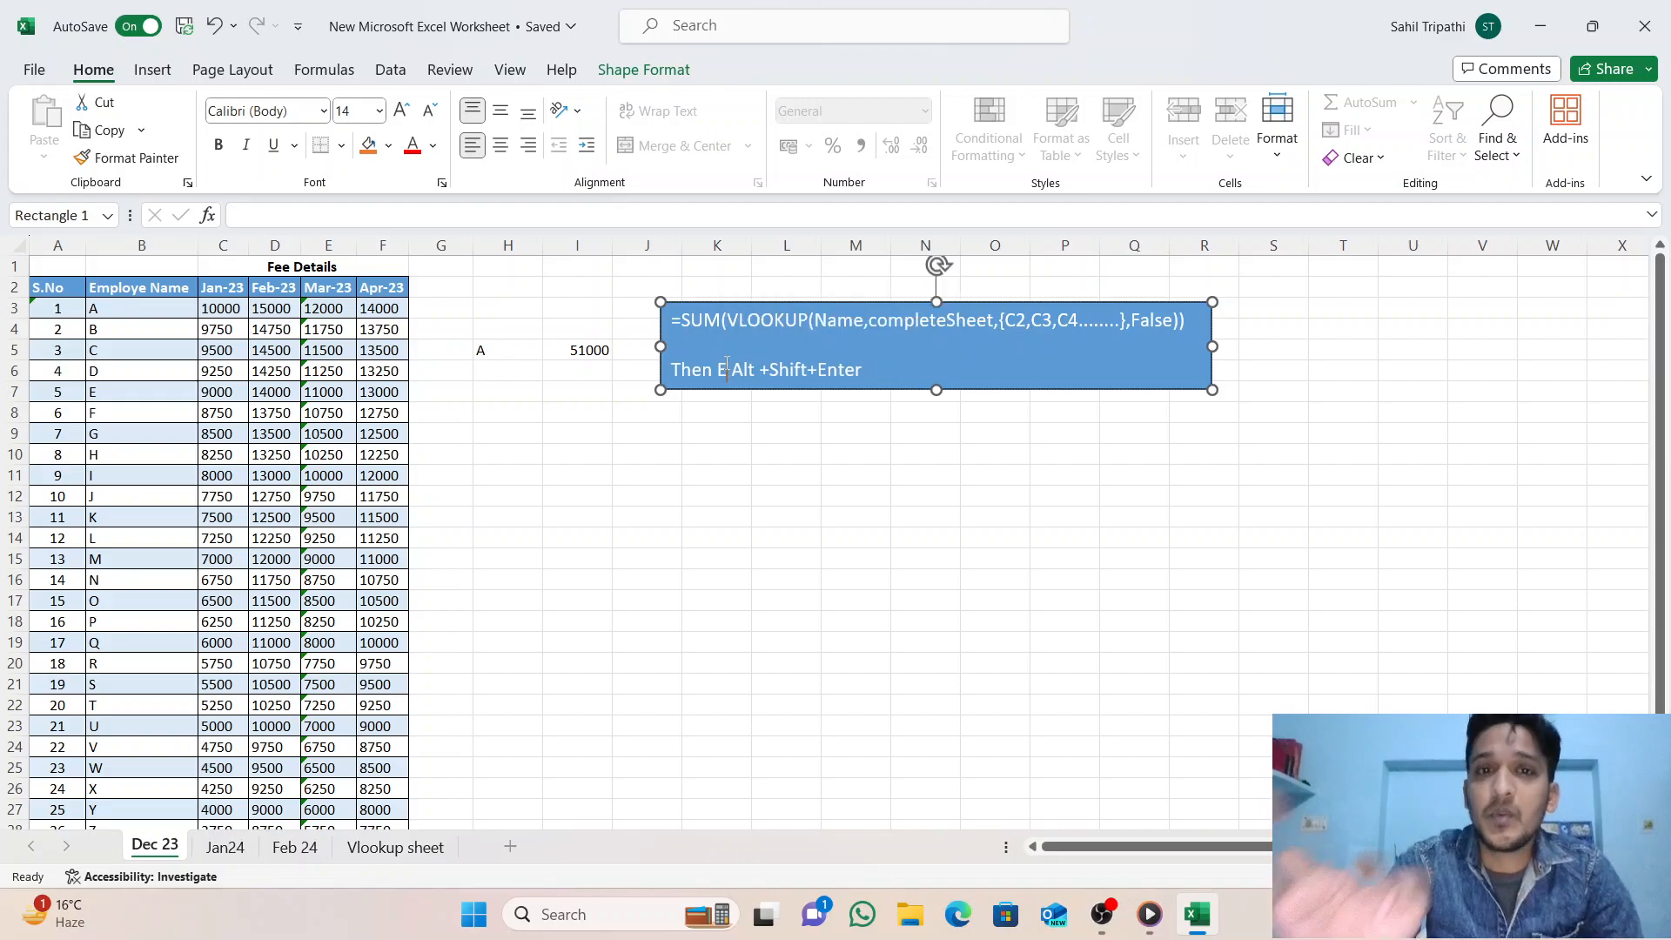
key("BackSpace")
left_click(697, 416)
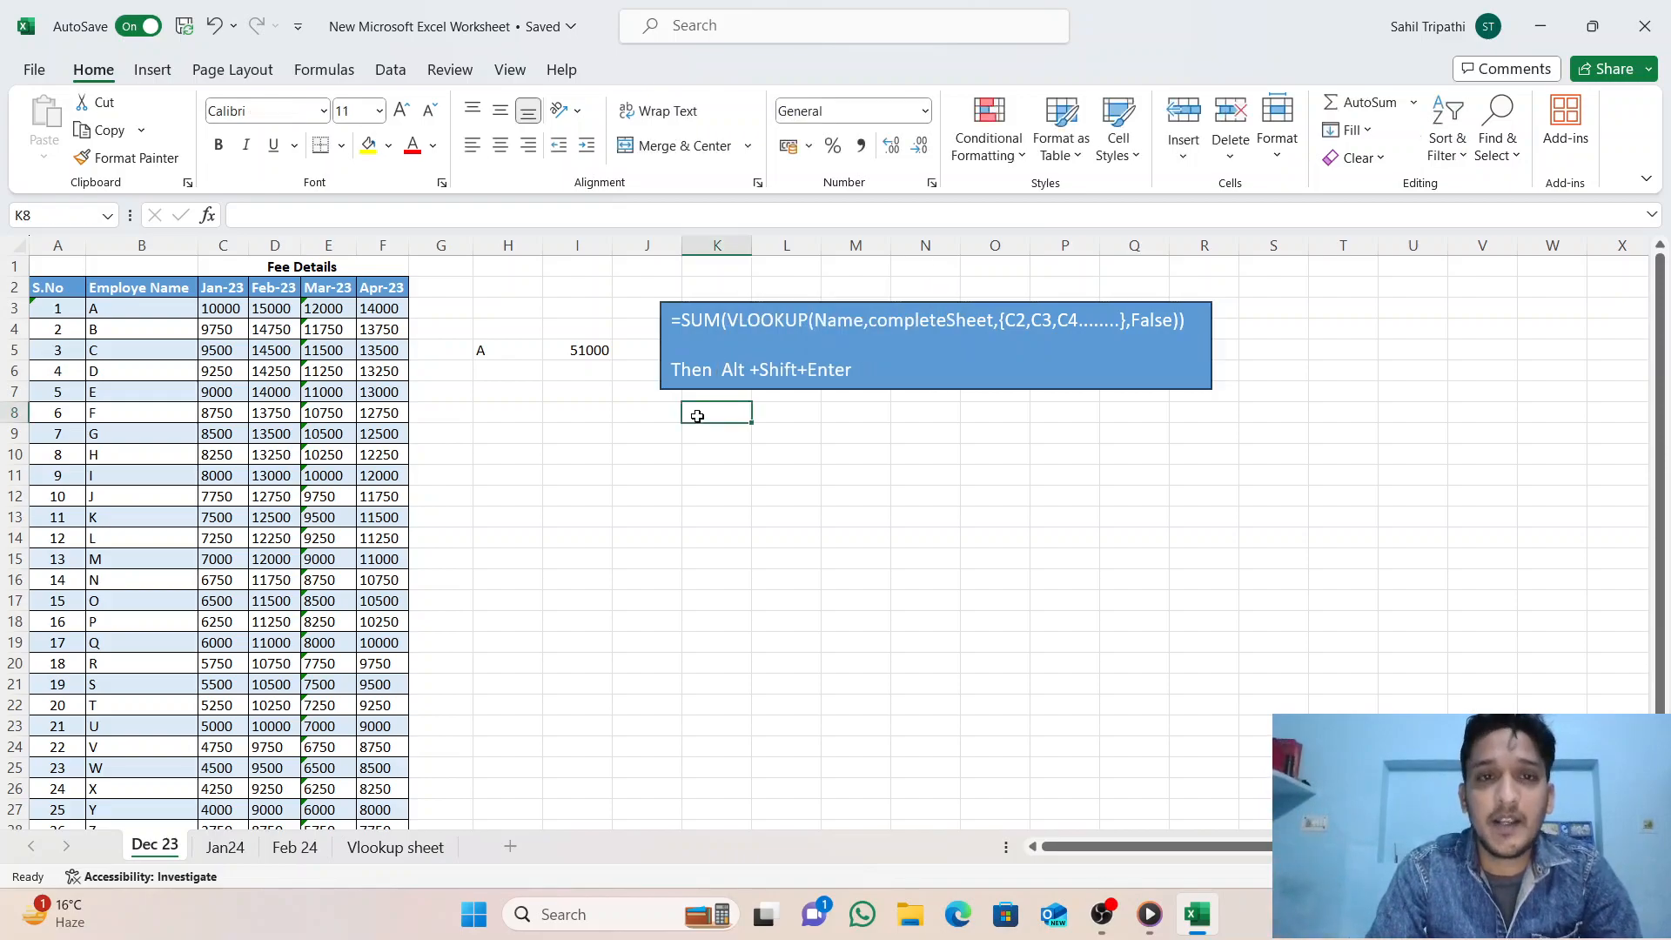
Step: Check the existing total formula in I5 and enter A as the employee to look up in H7
left_click(581, 349)
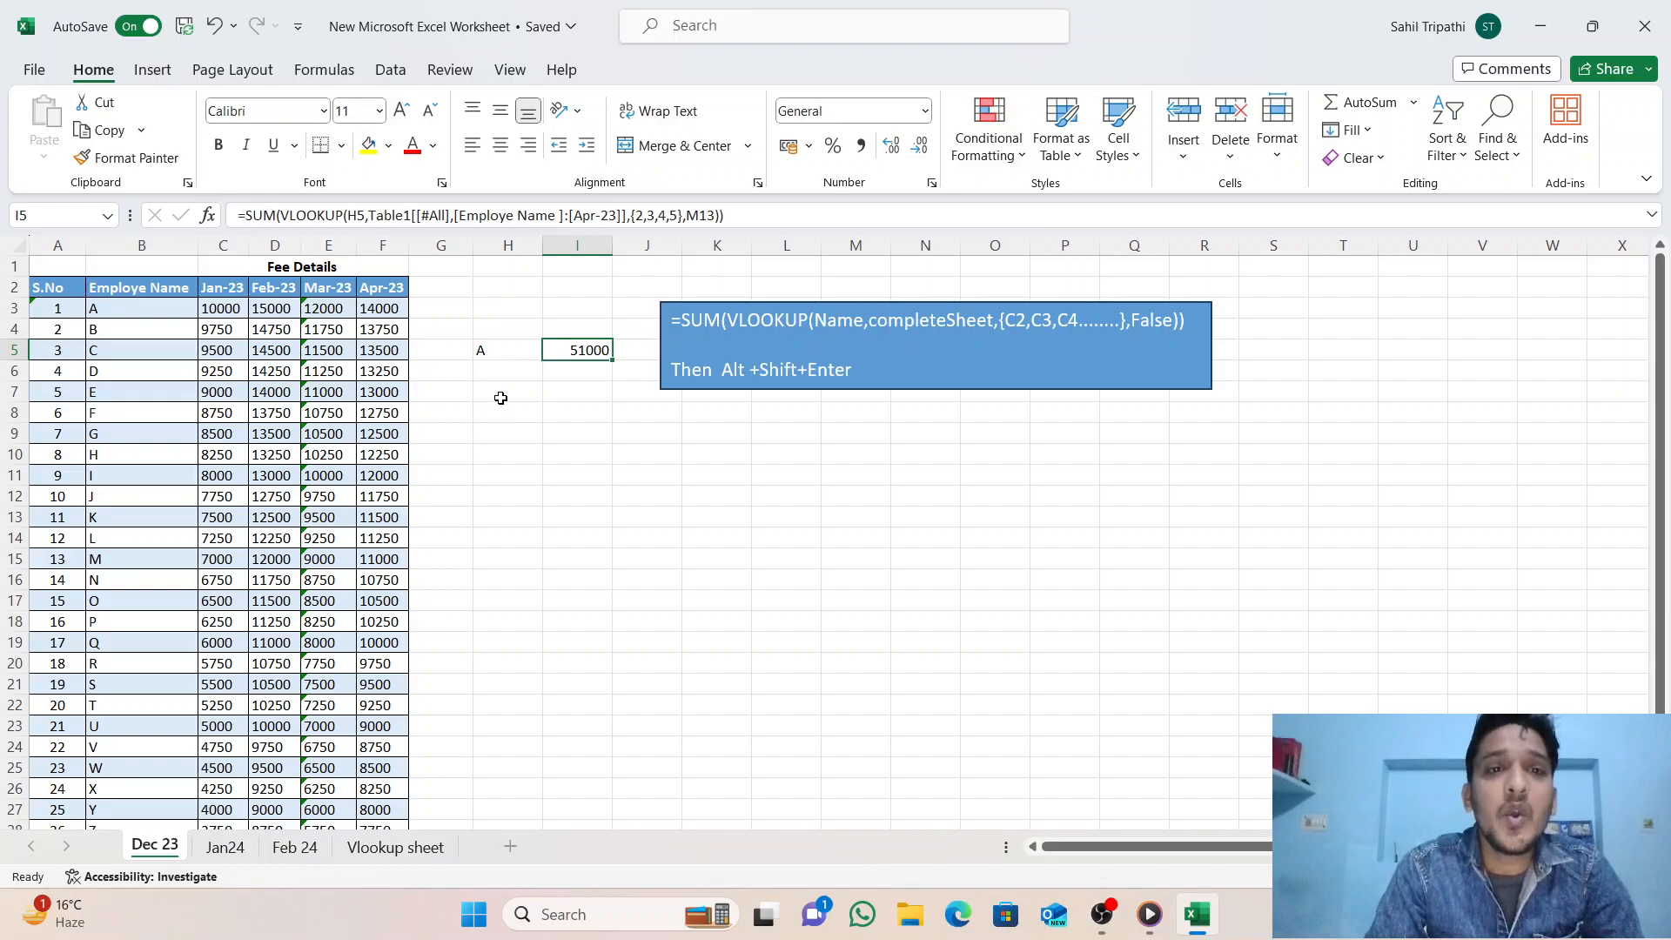
left_click(500, 394)
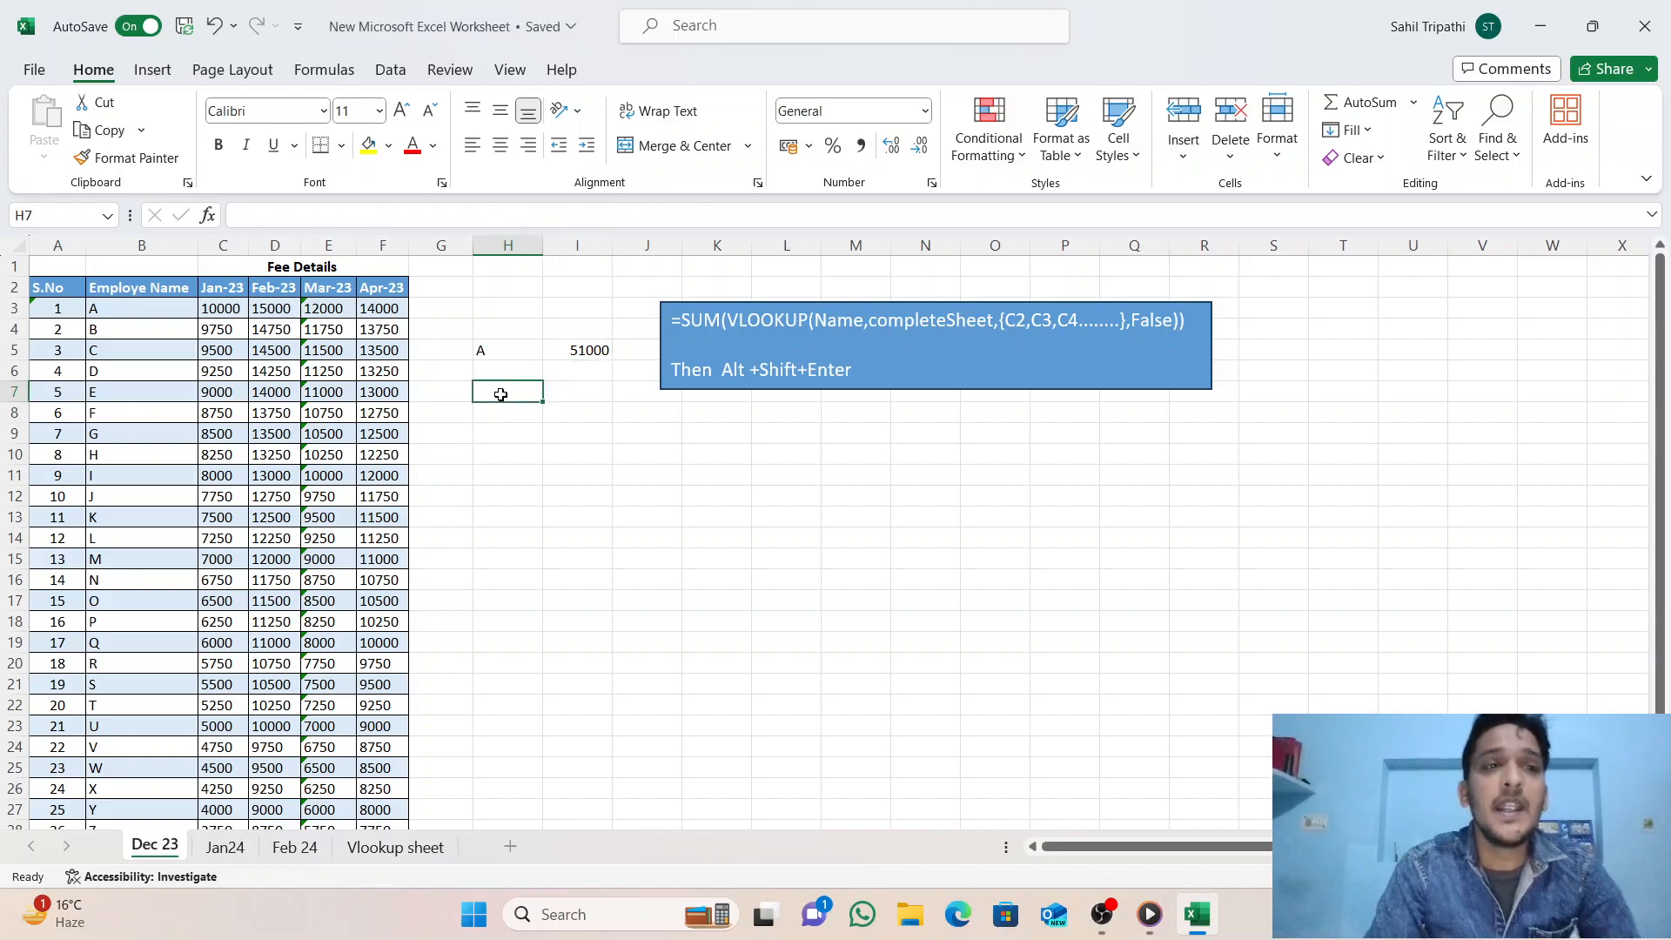
type("A")
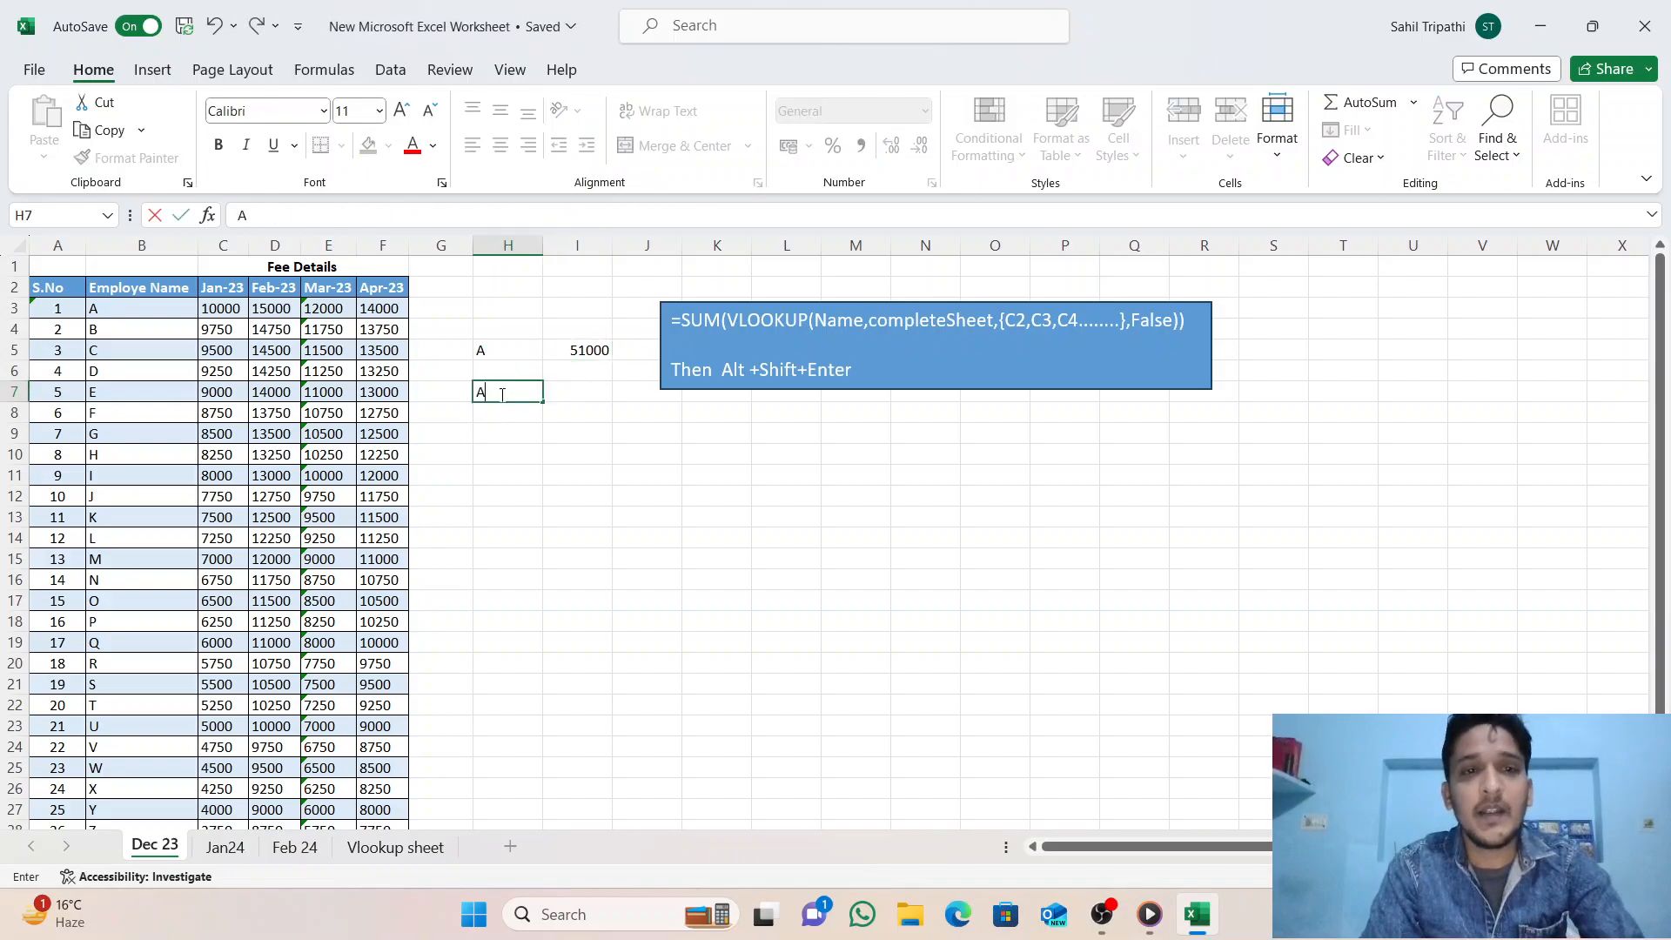
left_click(582, 393)
left_click(498, 389)
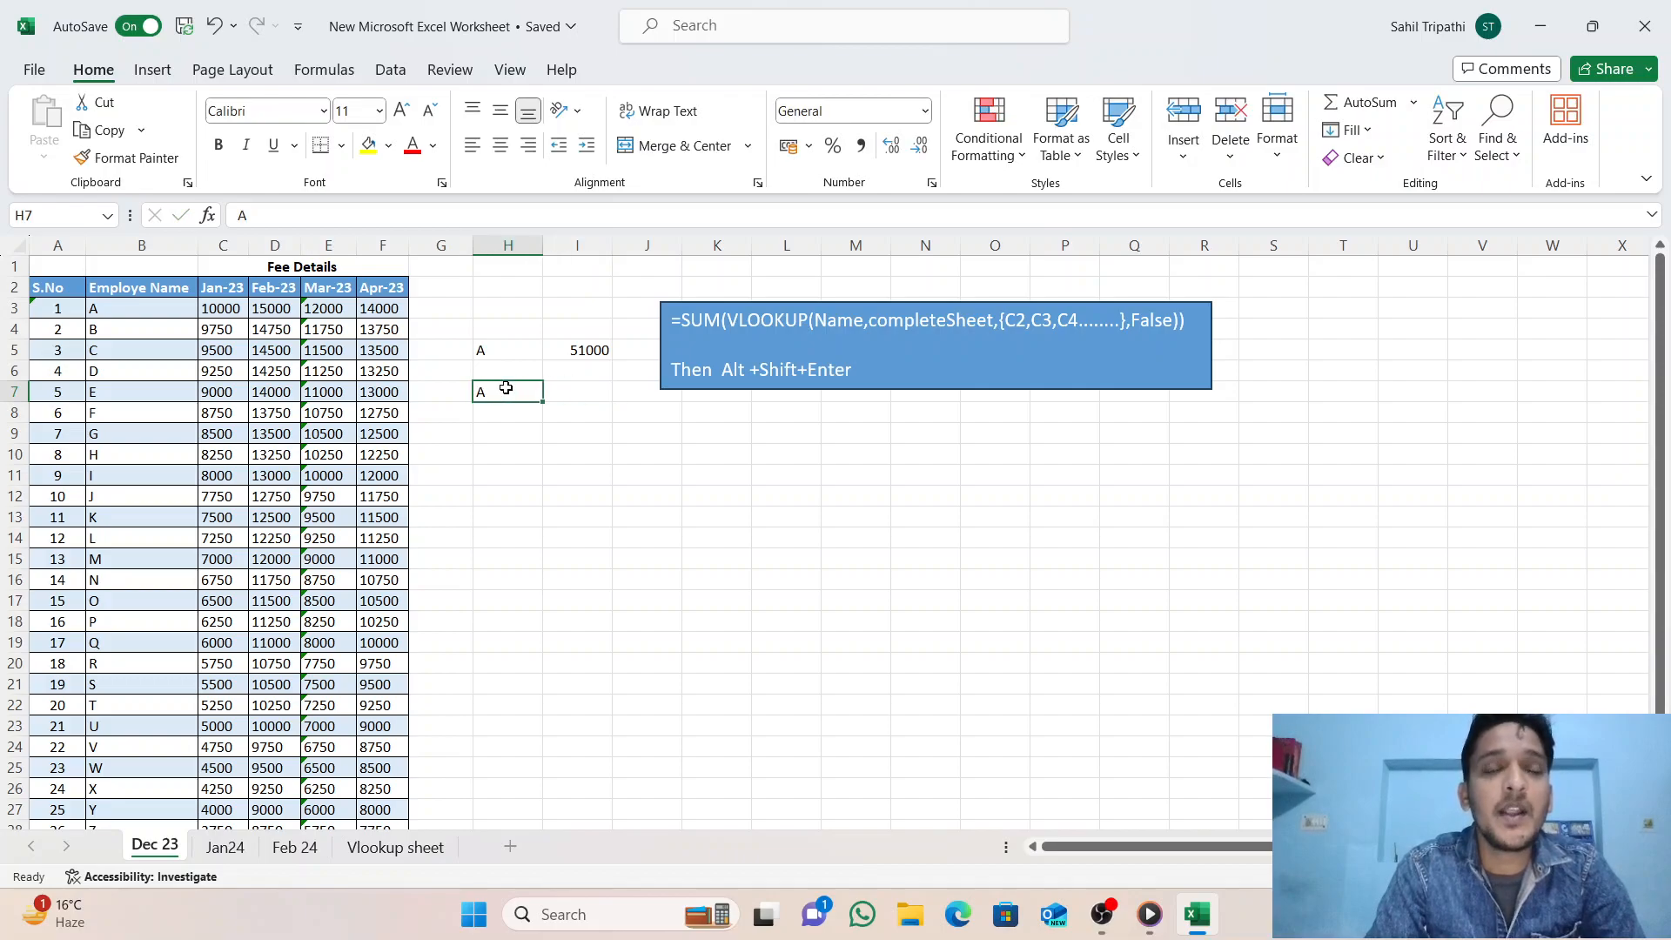
Step: Start a SUM formula in I7 with a nested VLOOKUP that uses H7 as the lookup value
left_click(569, 390)
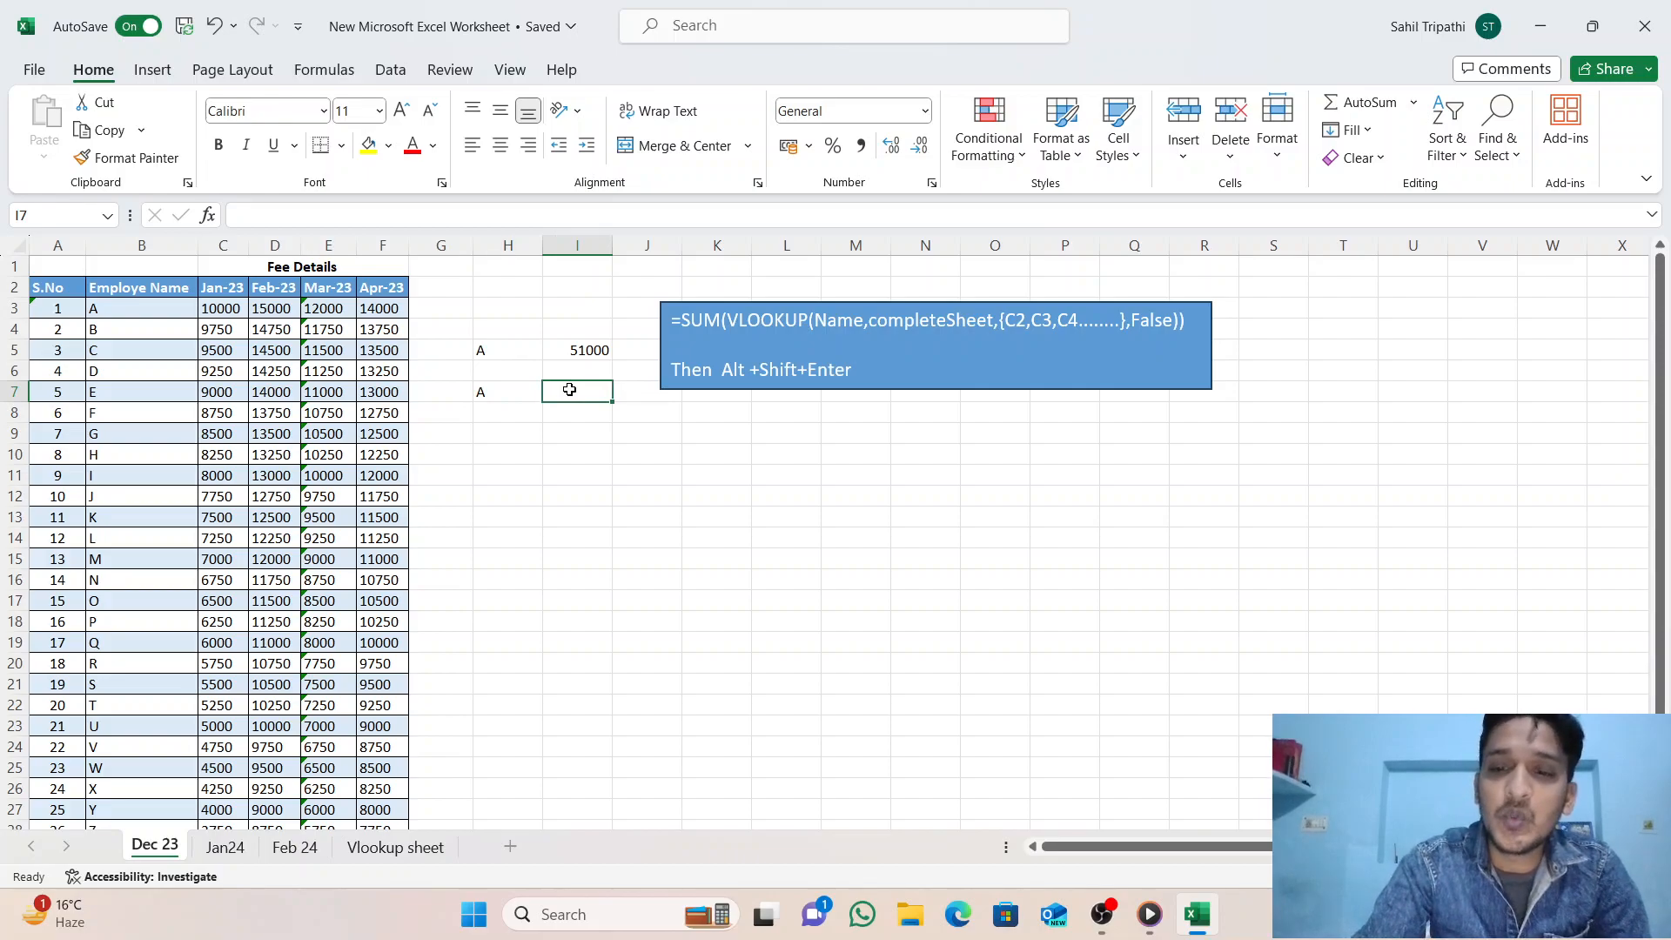
type("=")
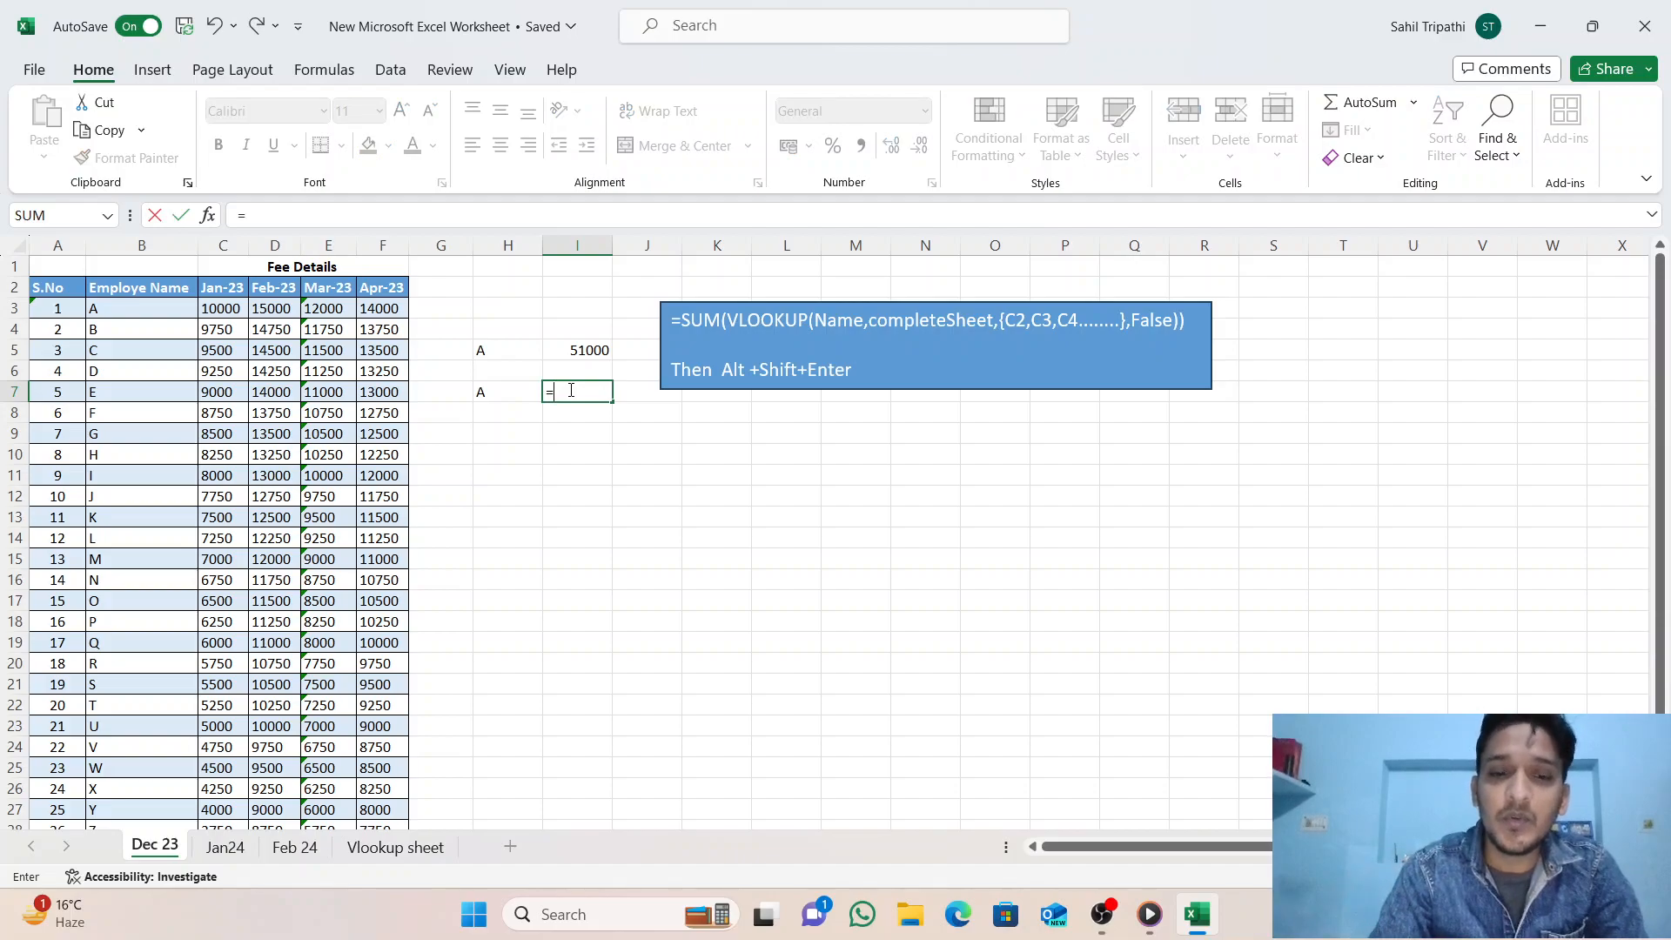
type("sum")
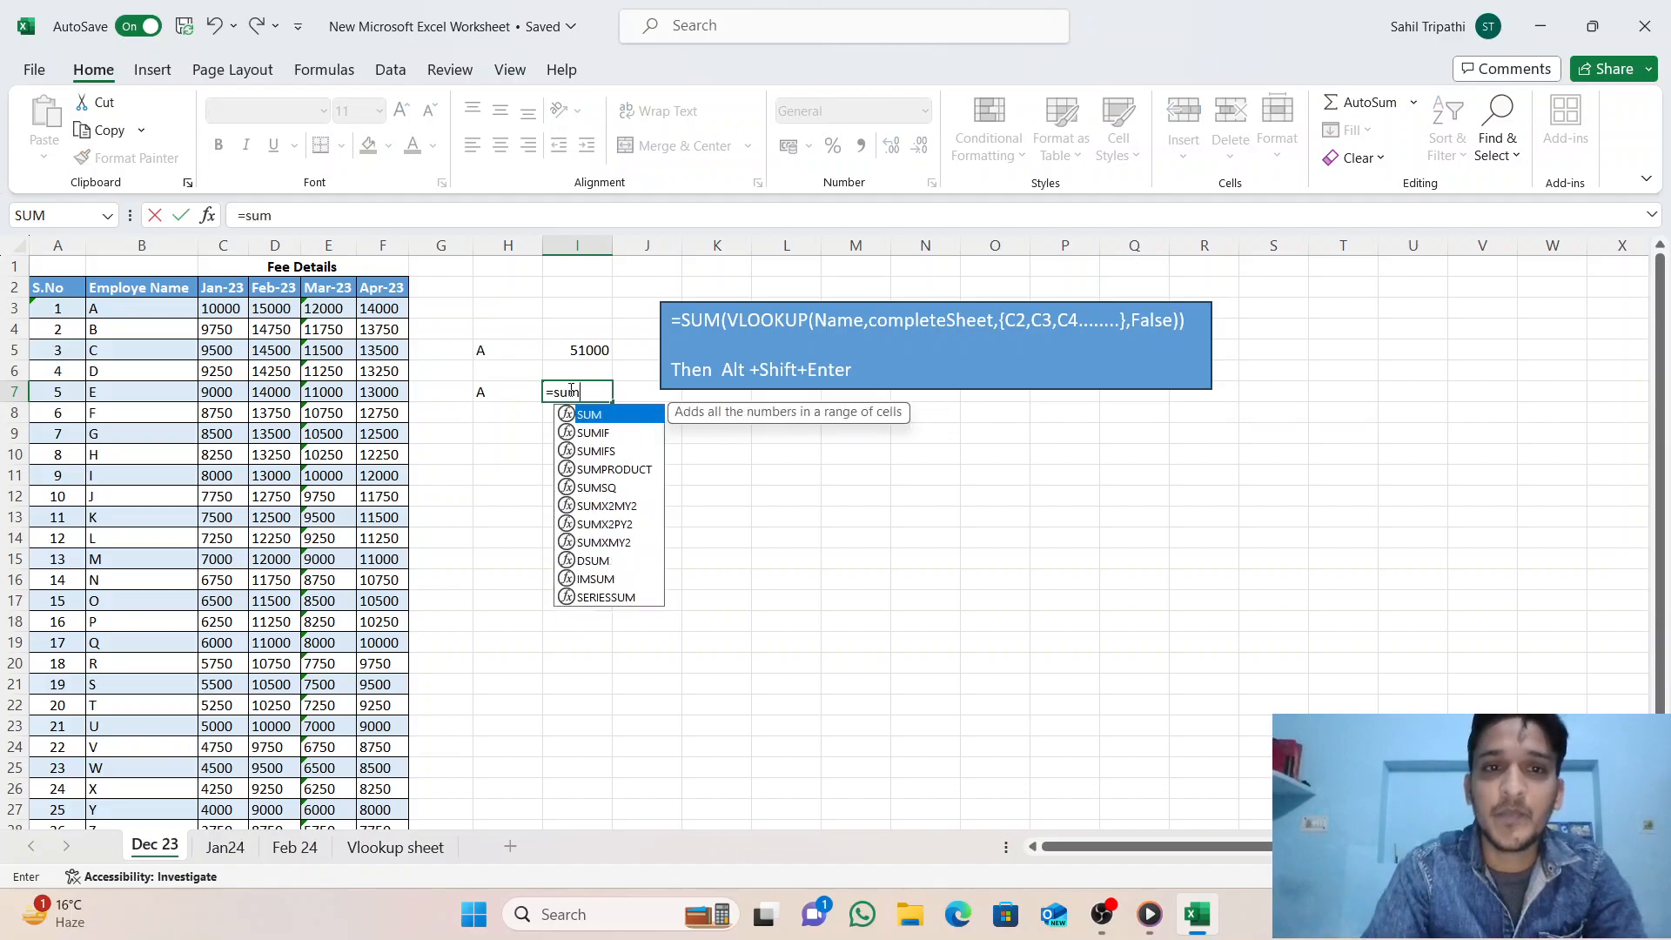
double_click(604, 417)
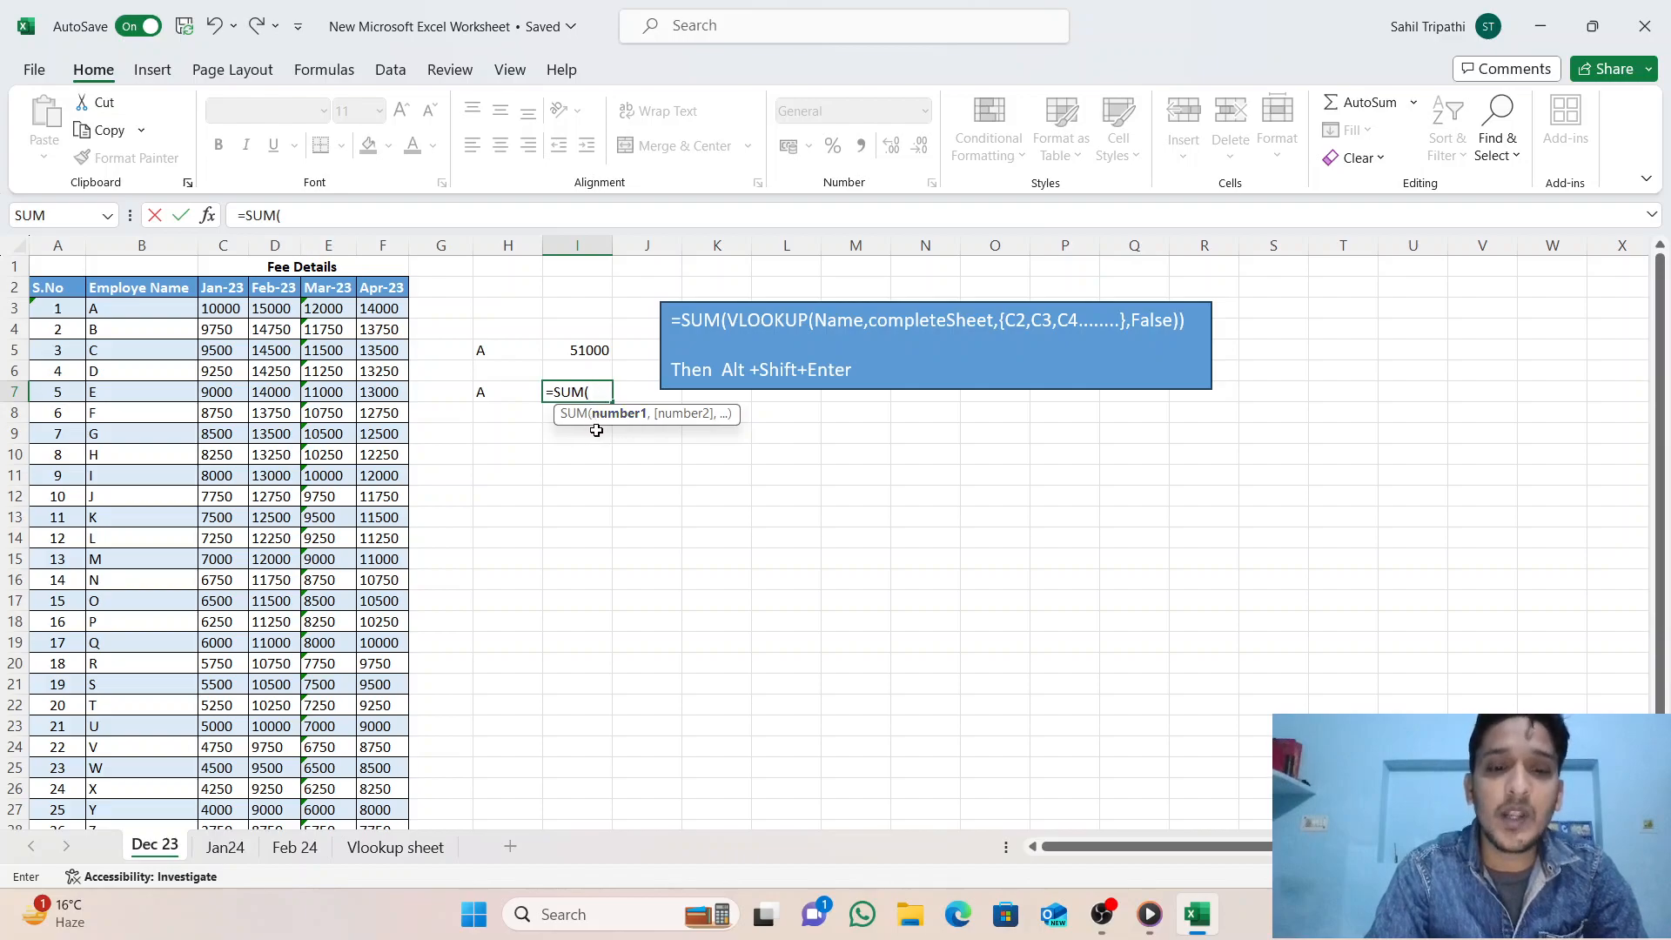
type("vlookup(")
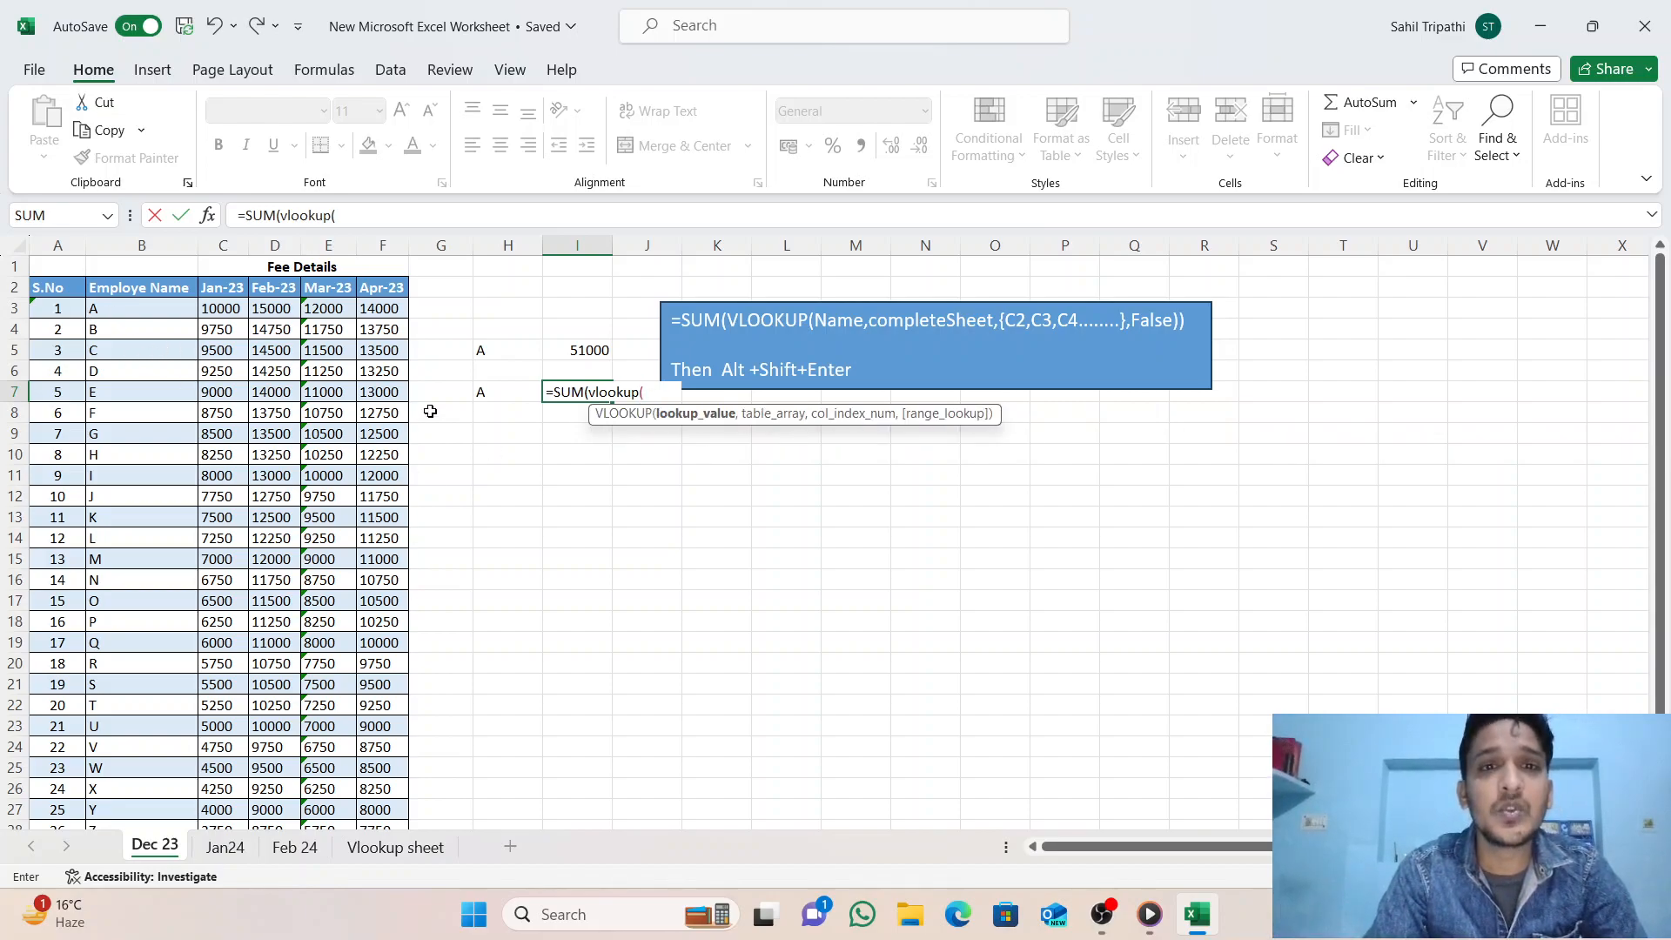
left_click(493, 393)
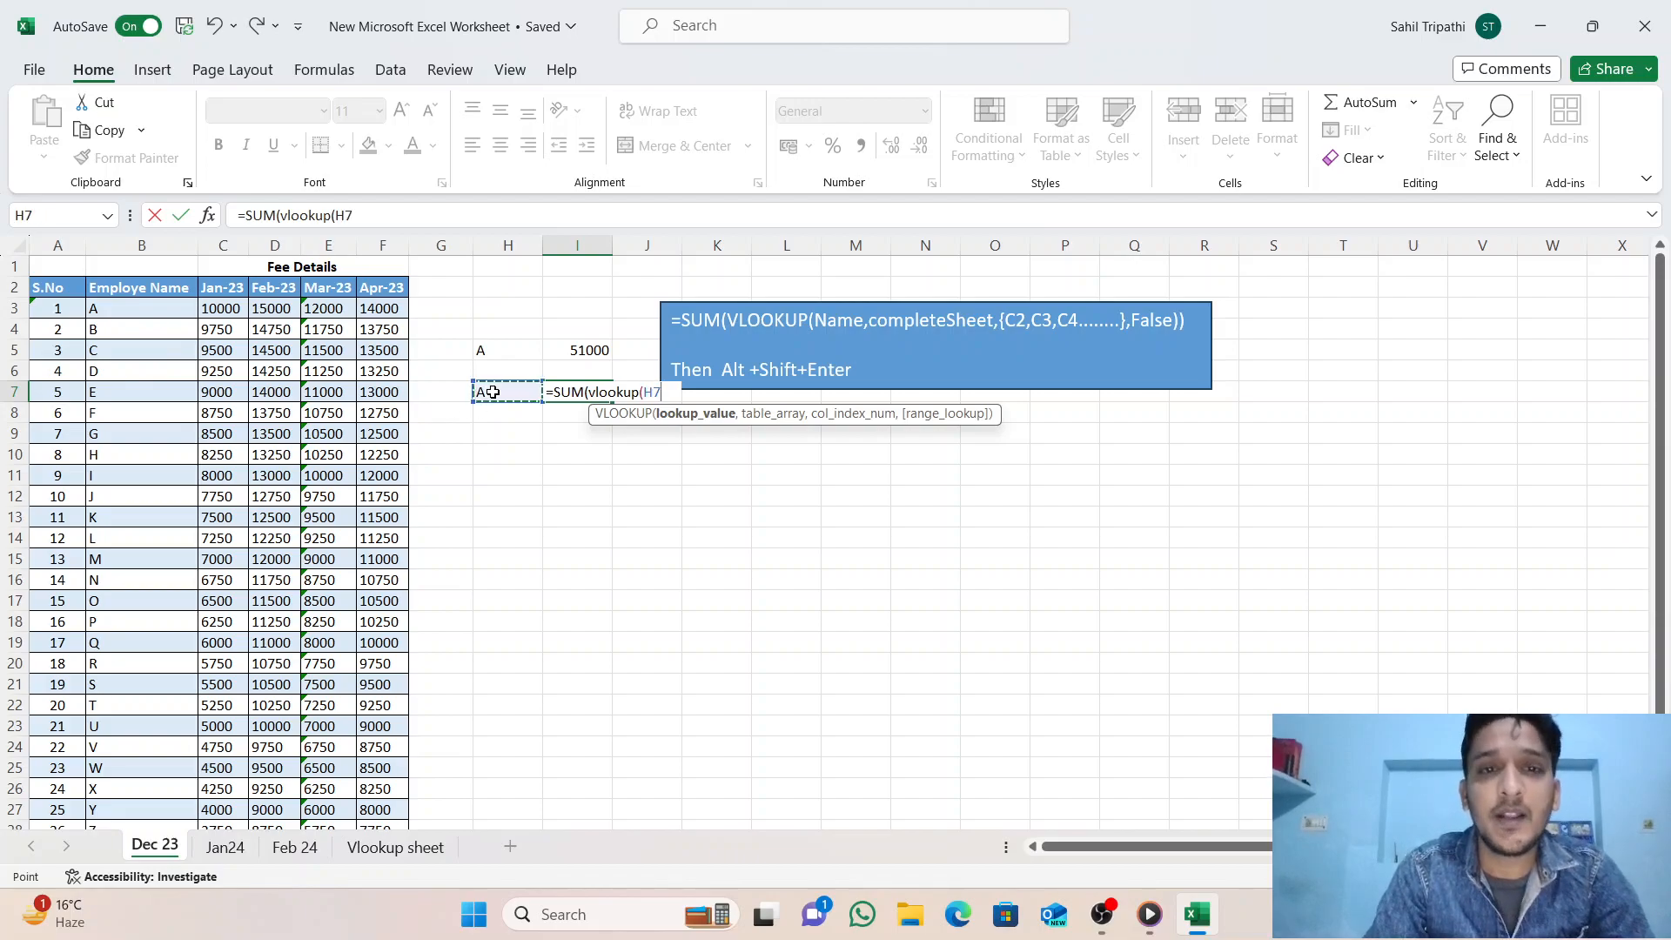
Step: Set the VLOOKUP table array to the Employe Name through Apr-23 columns, headers included (B2:F28)
type(",")
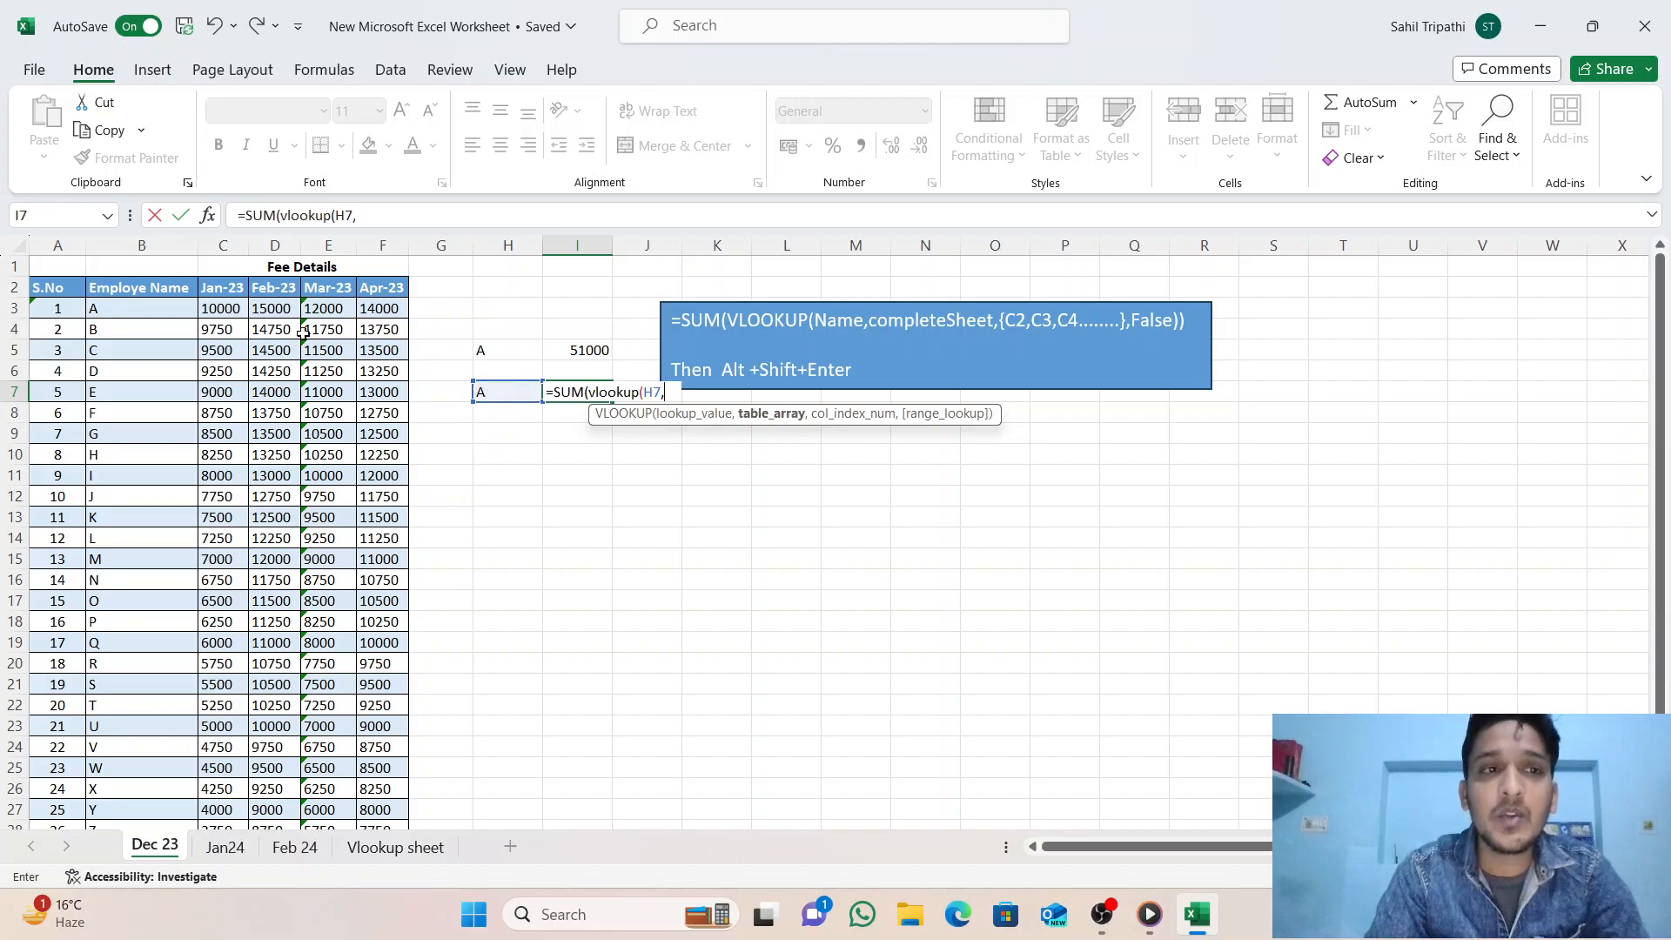
left_click_drag(129, 286, 387, 783)
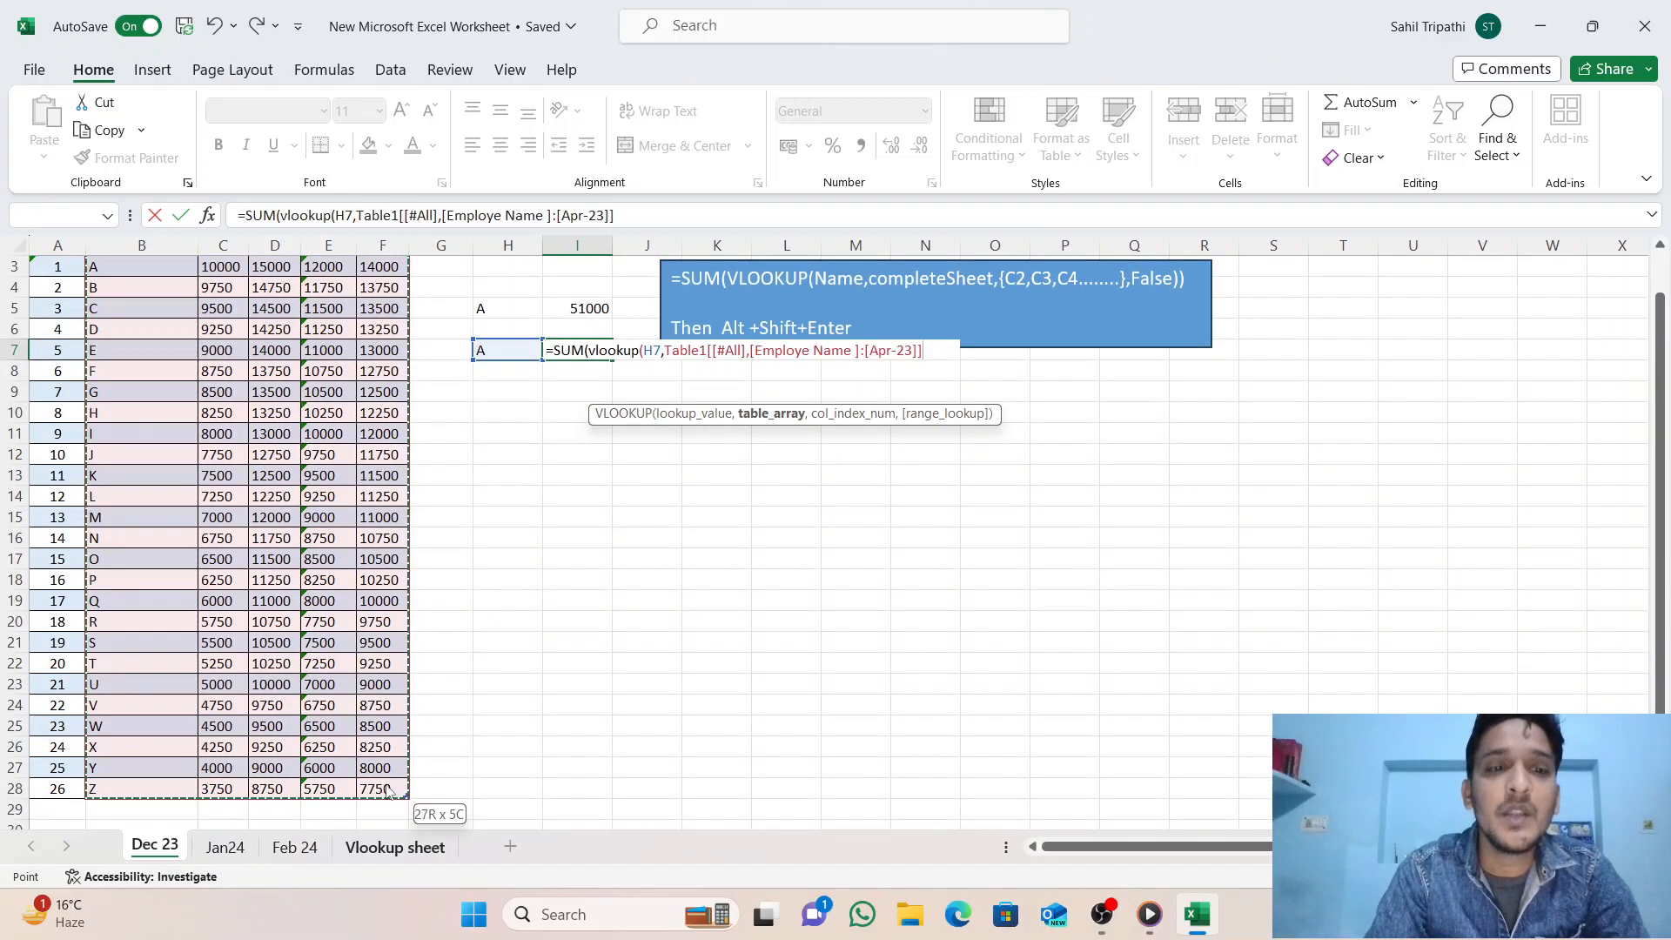
left_click_drag(1665, 526, 1659, 487)
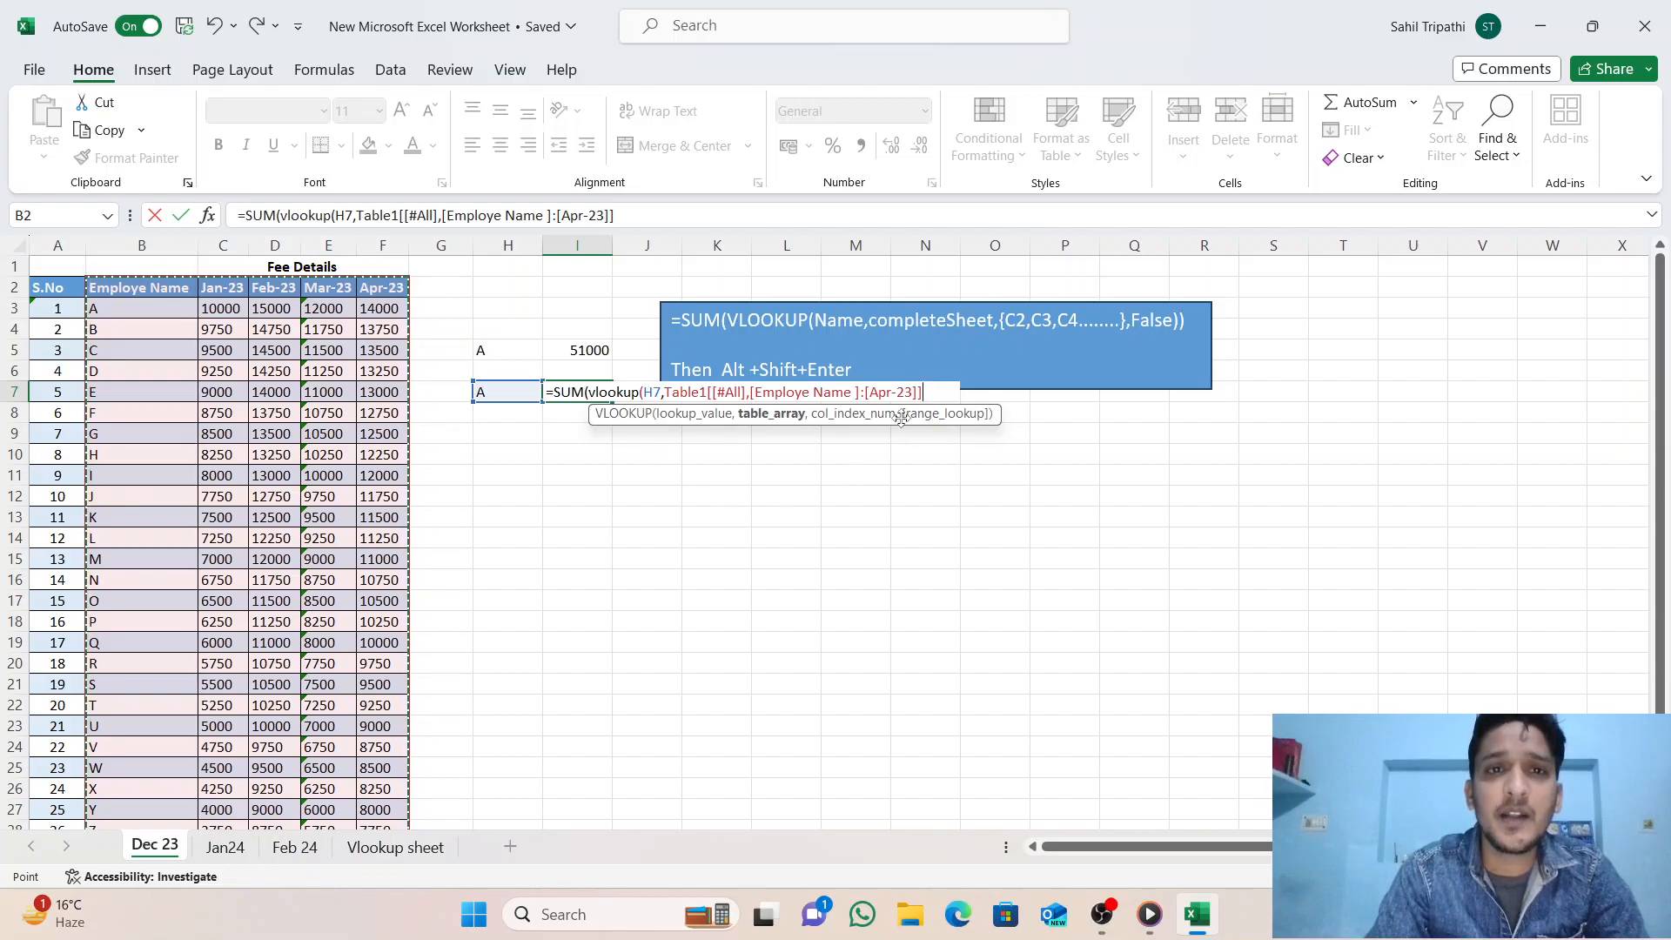
Step: Set the VLOOKUP column index in the I7 formula to the array {2,3,4,5}, covering Jan-23 through Apr-23
type(",")
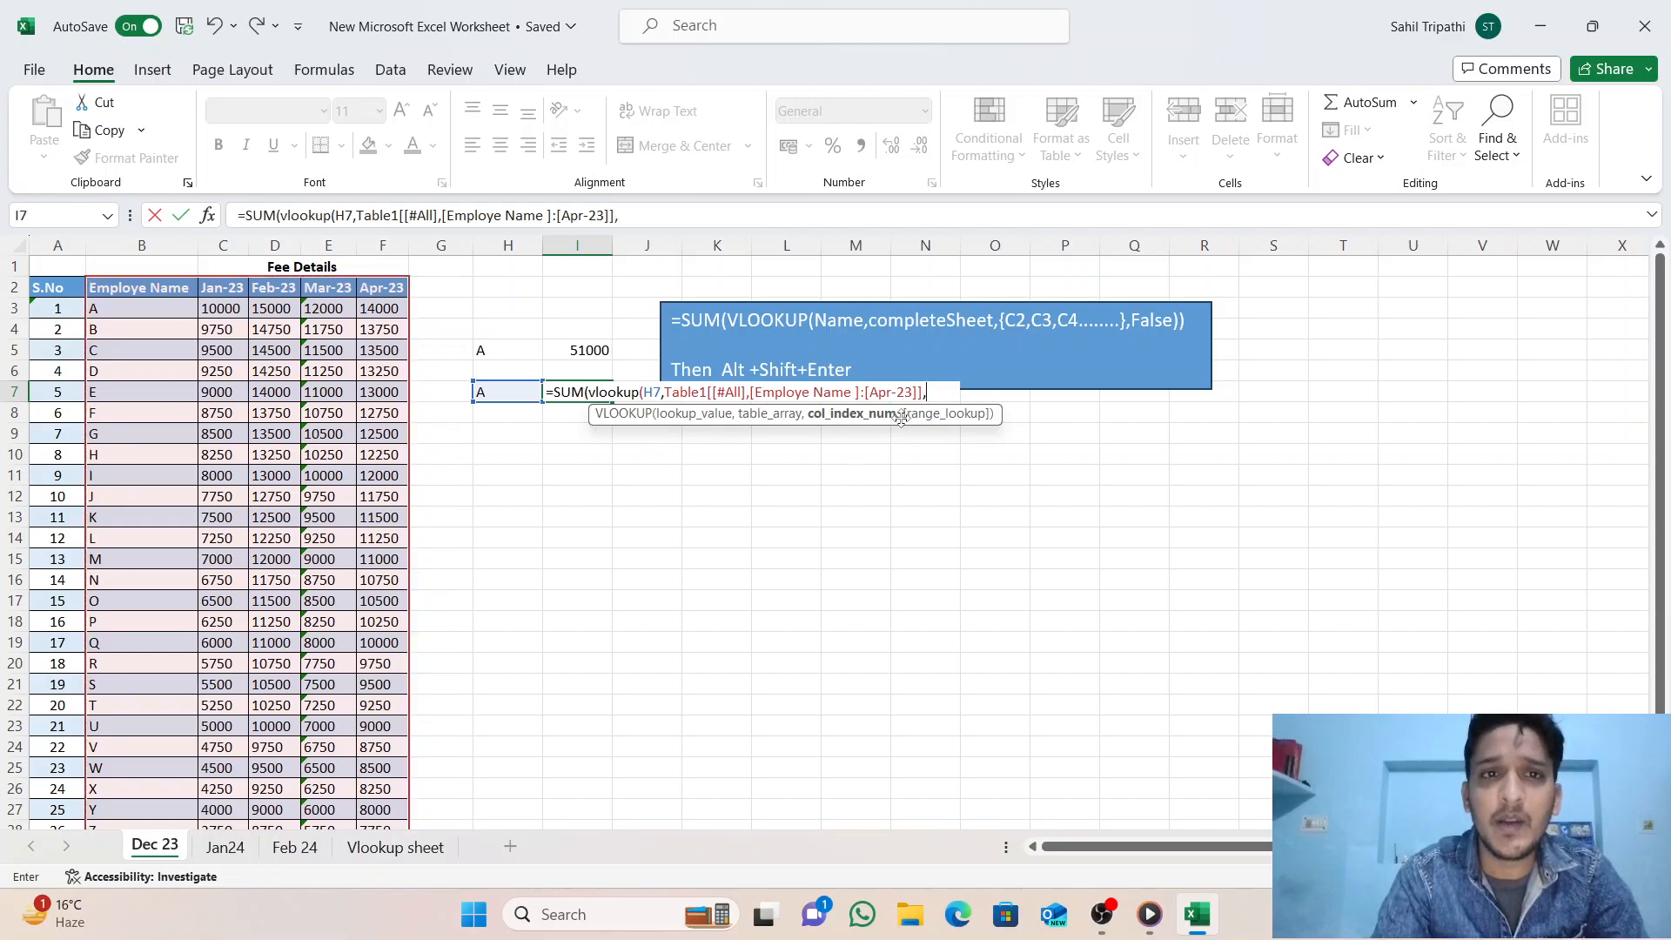
type("{")
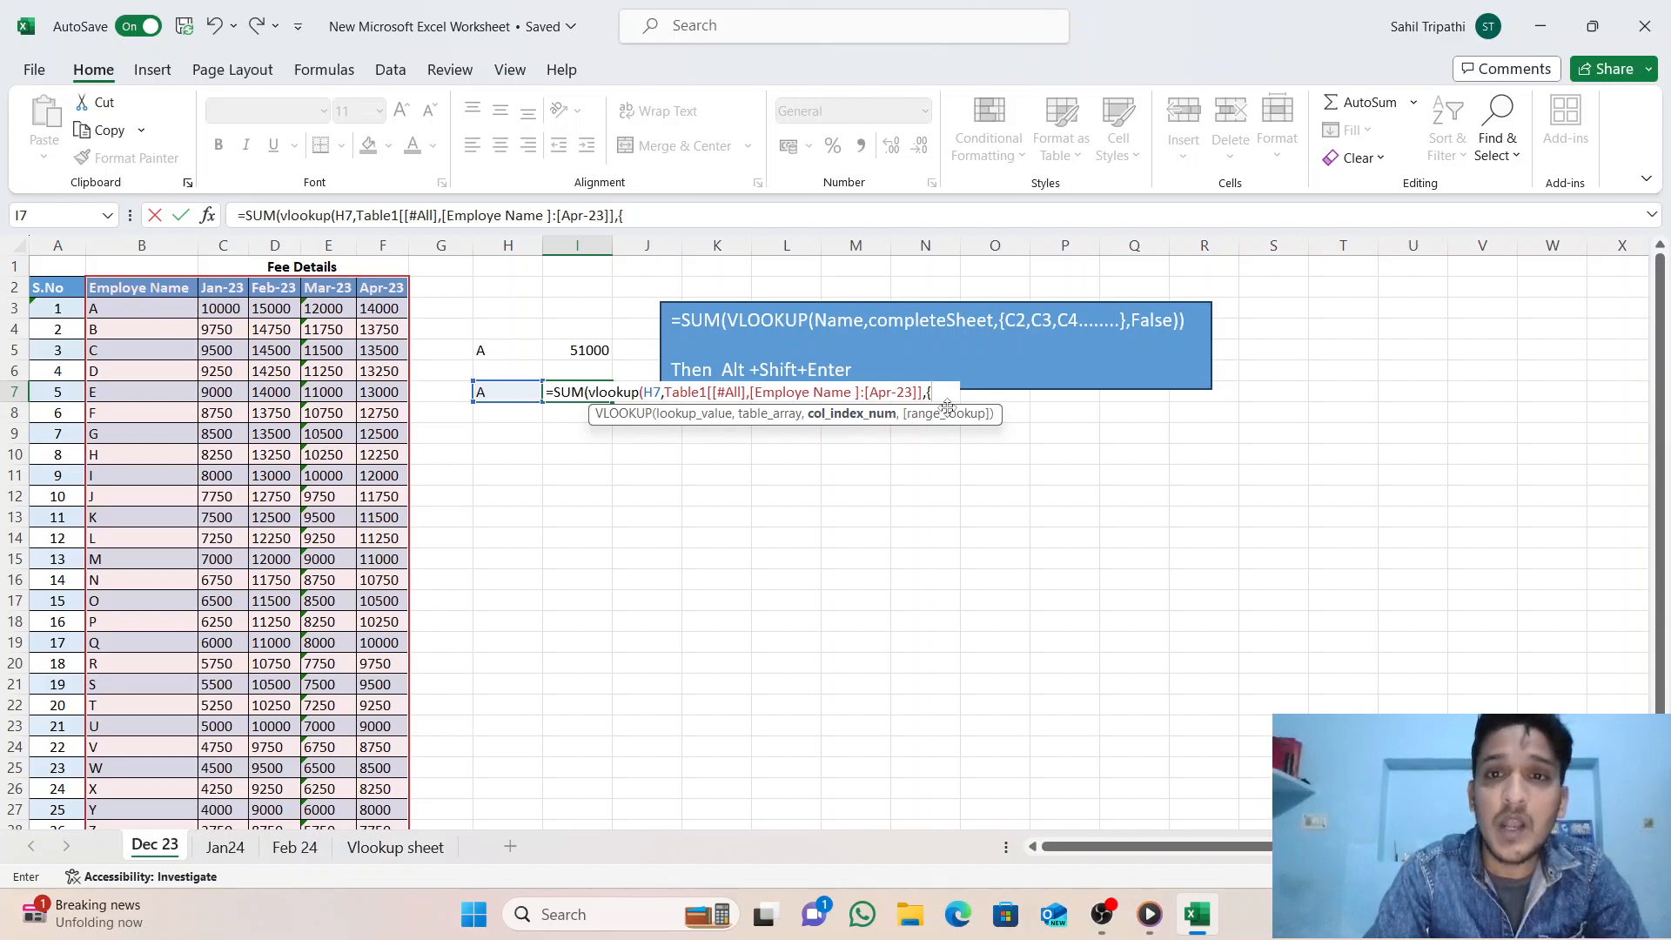
type("2,3")
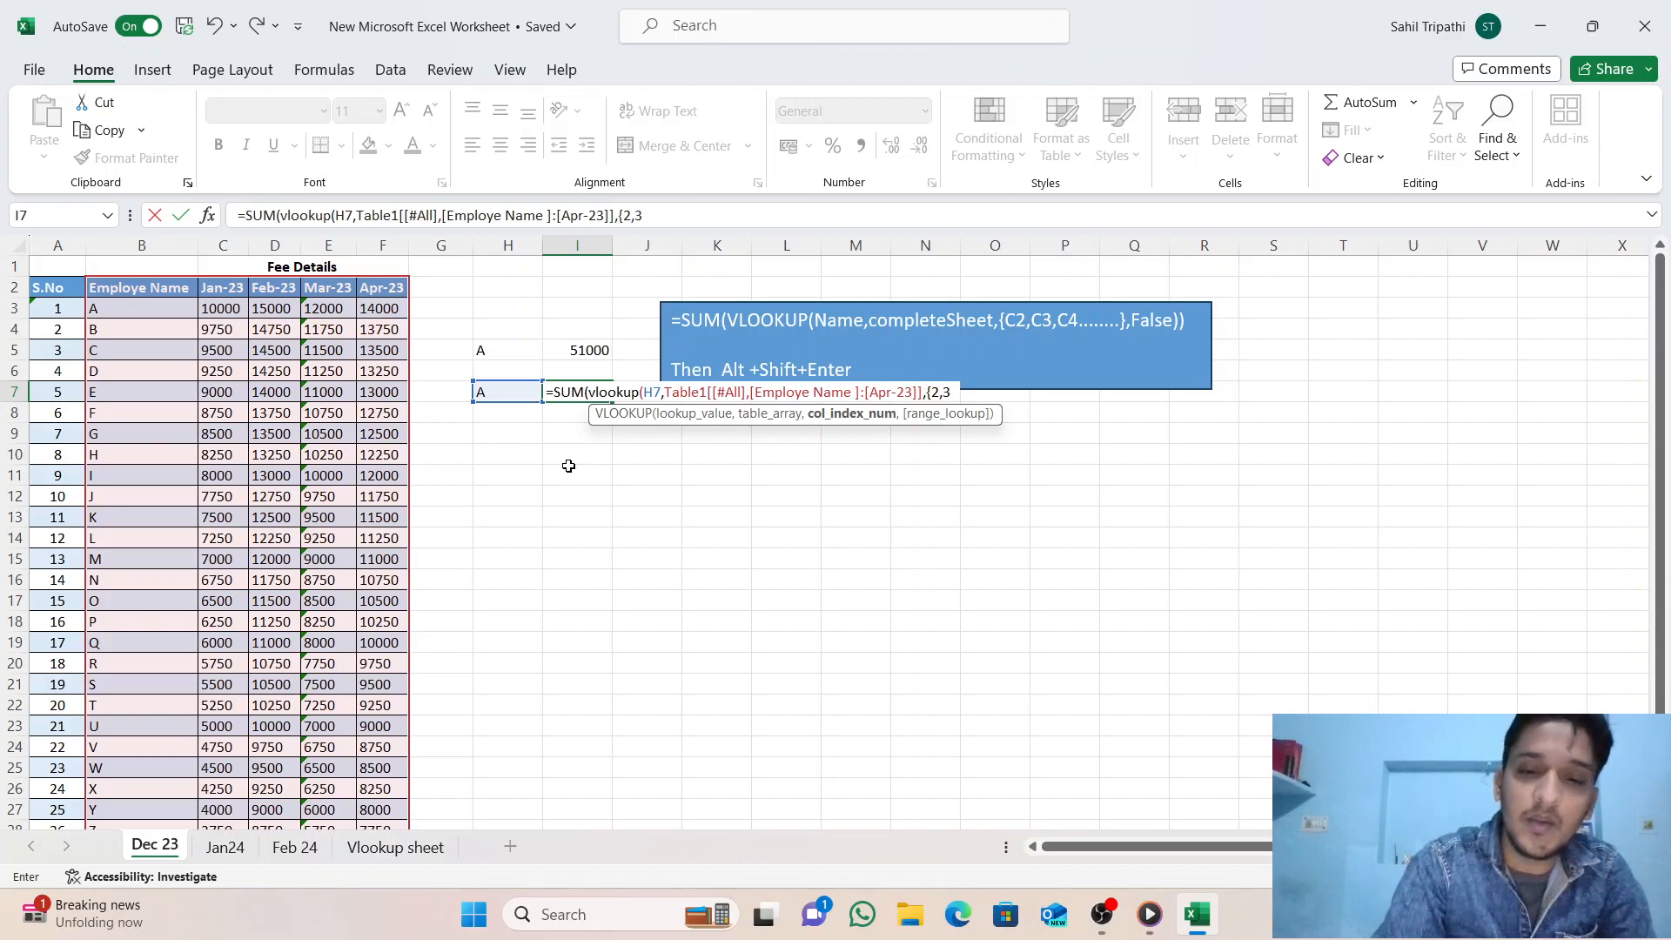
type("4,")
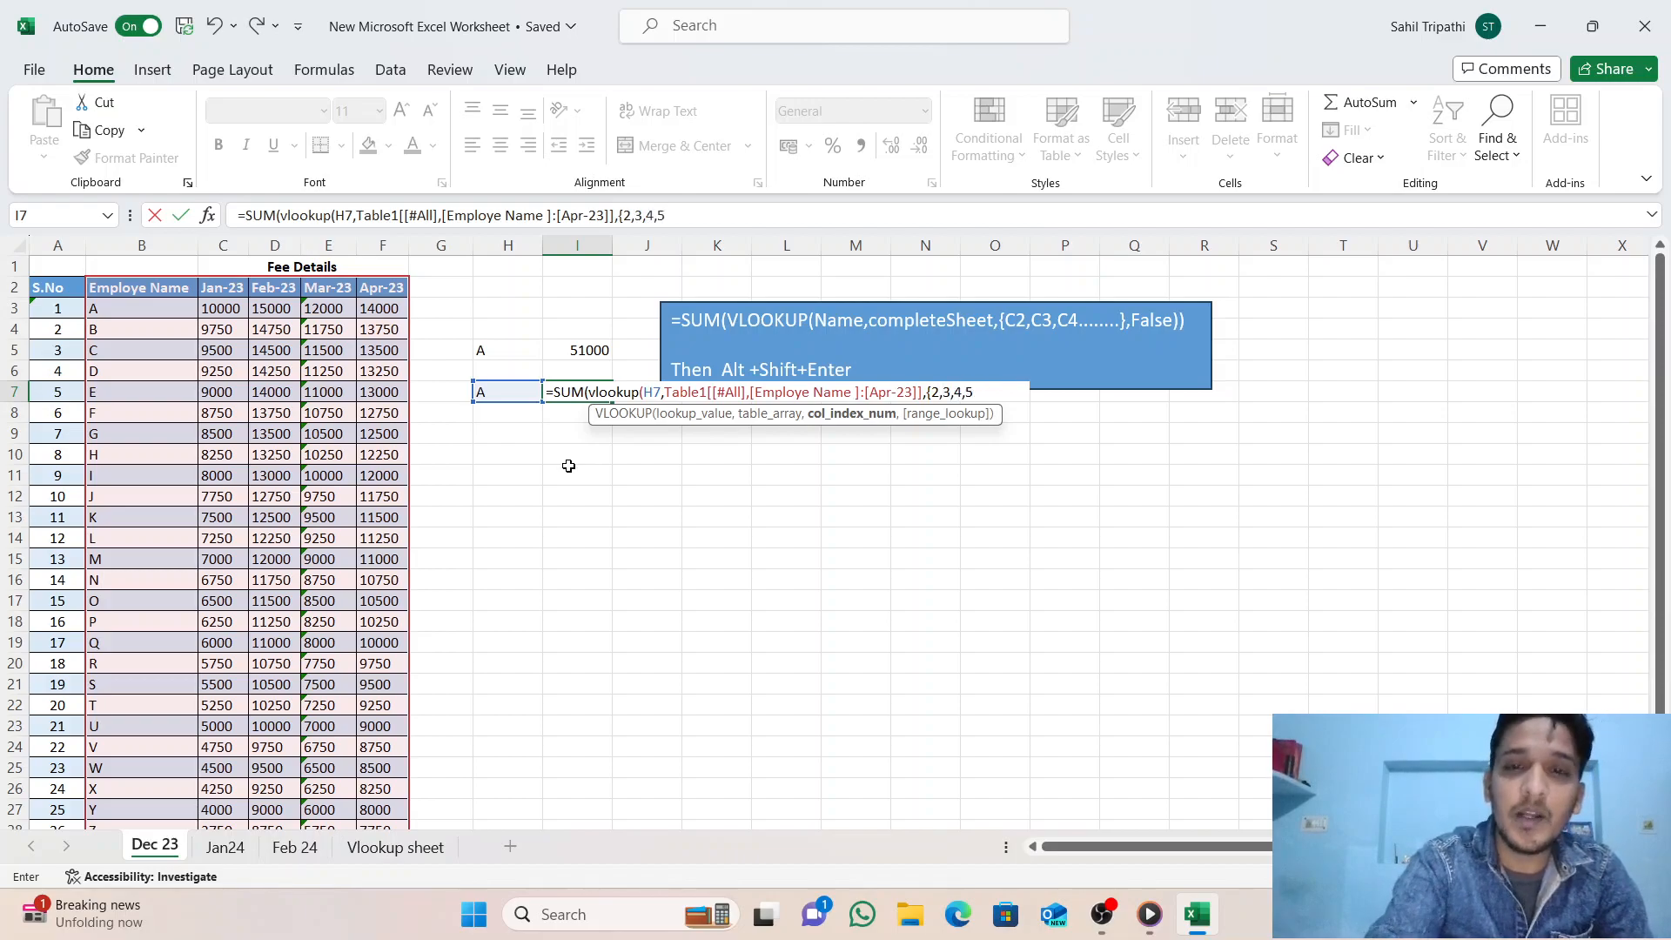
type("5")
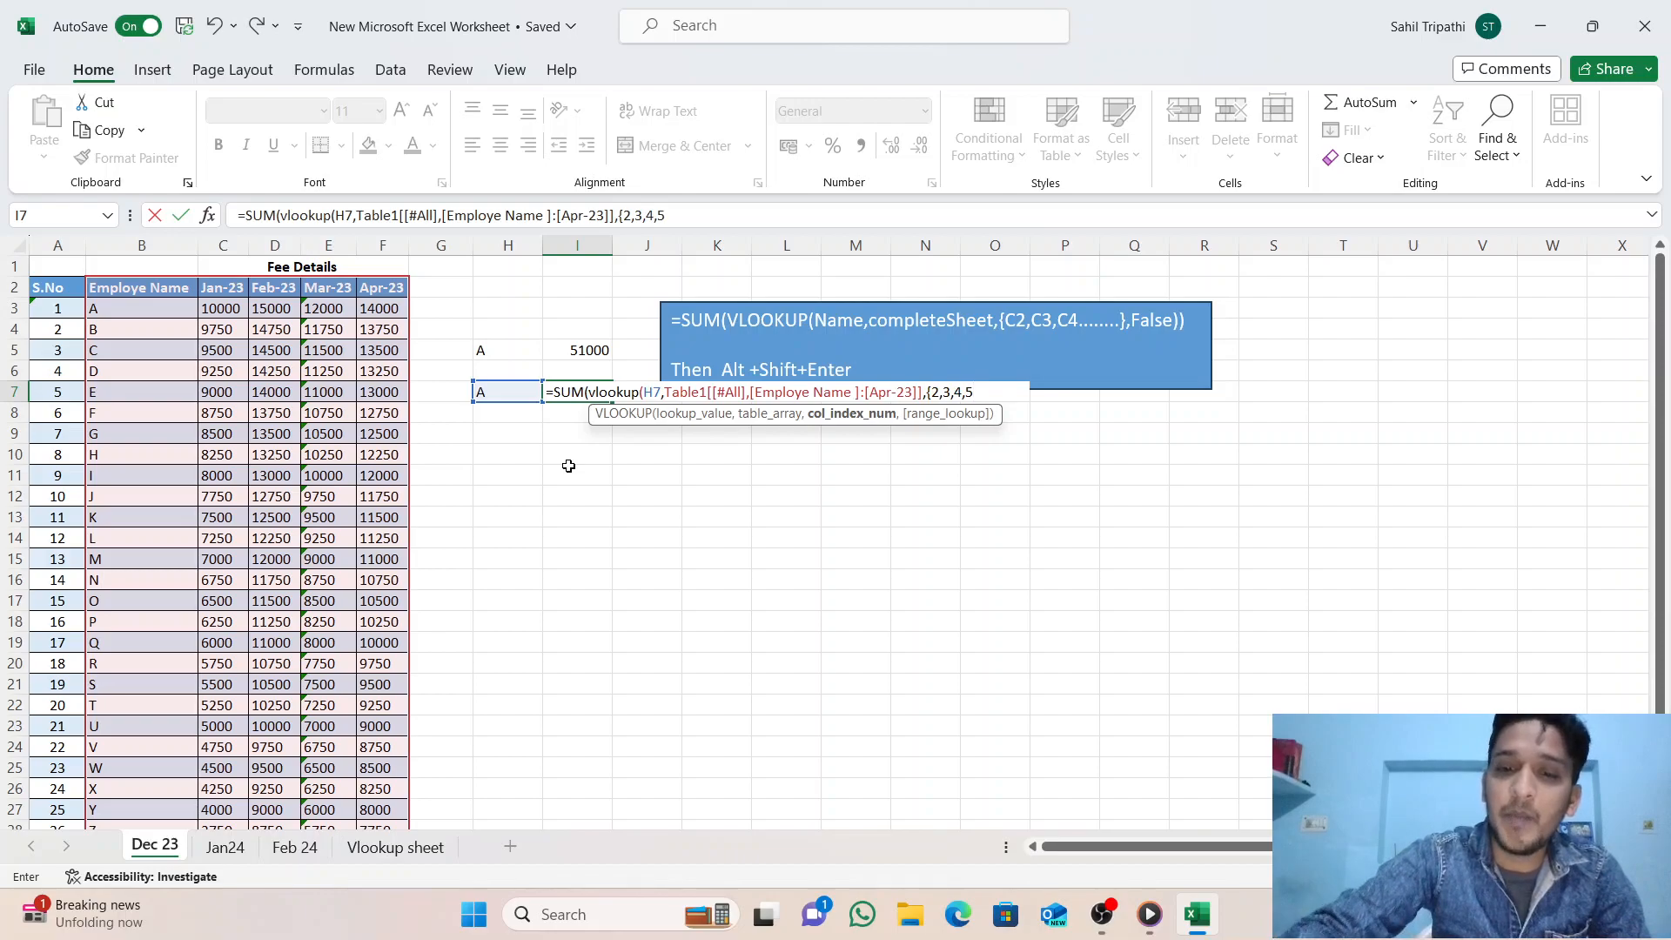
type("}")
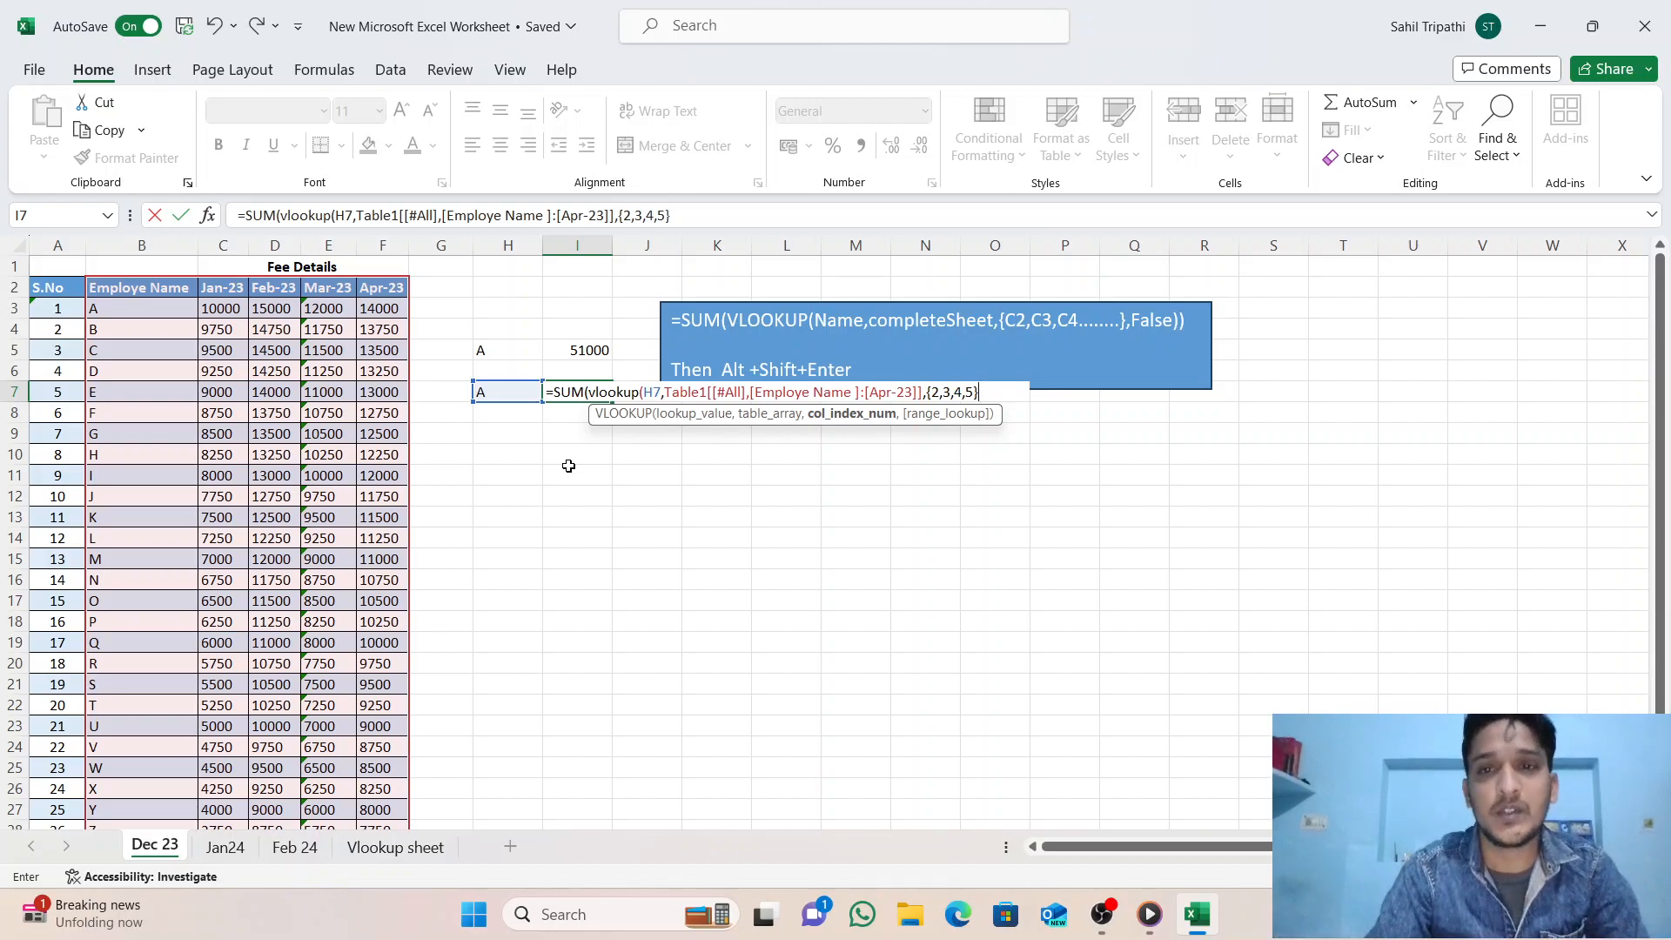
Step: Finish the I7 formula with FALSE for an exact match, close both functions, enter it and review the stored formula
type(",")
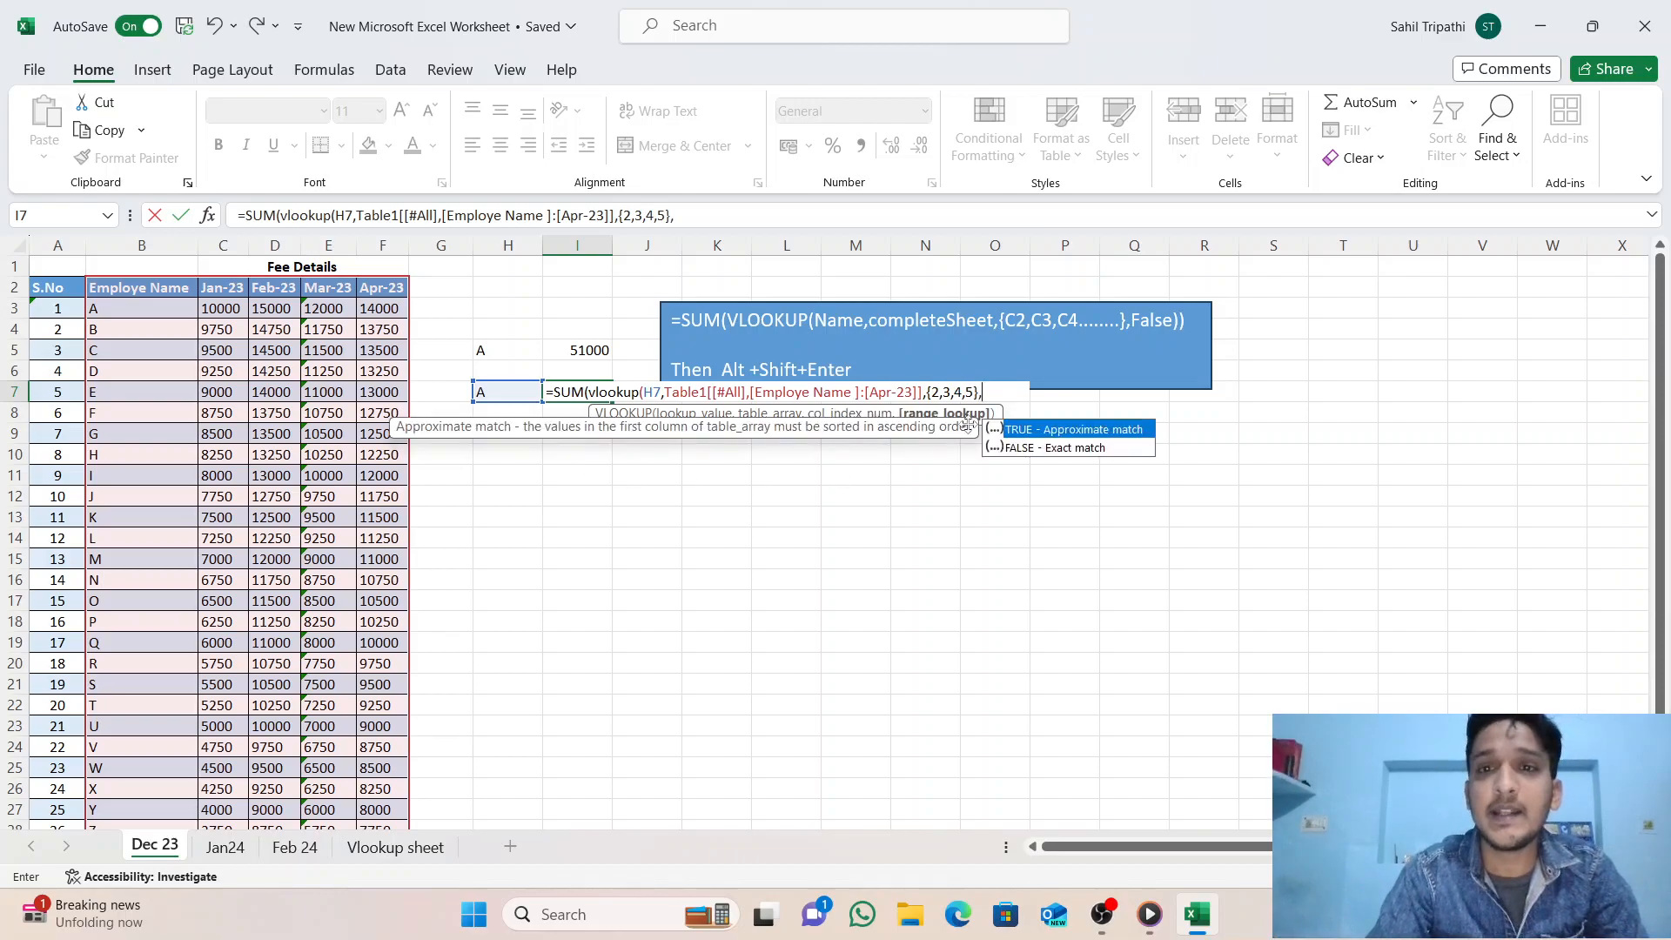
double_click(1047, 450)
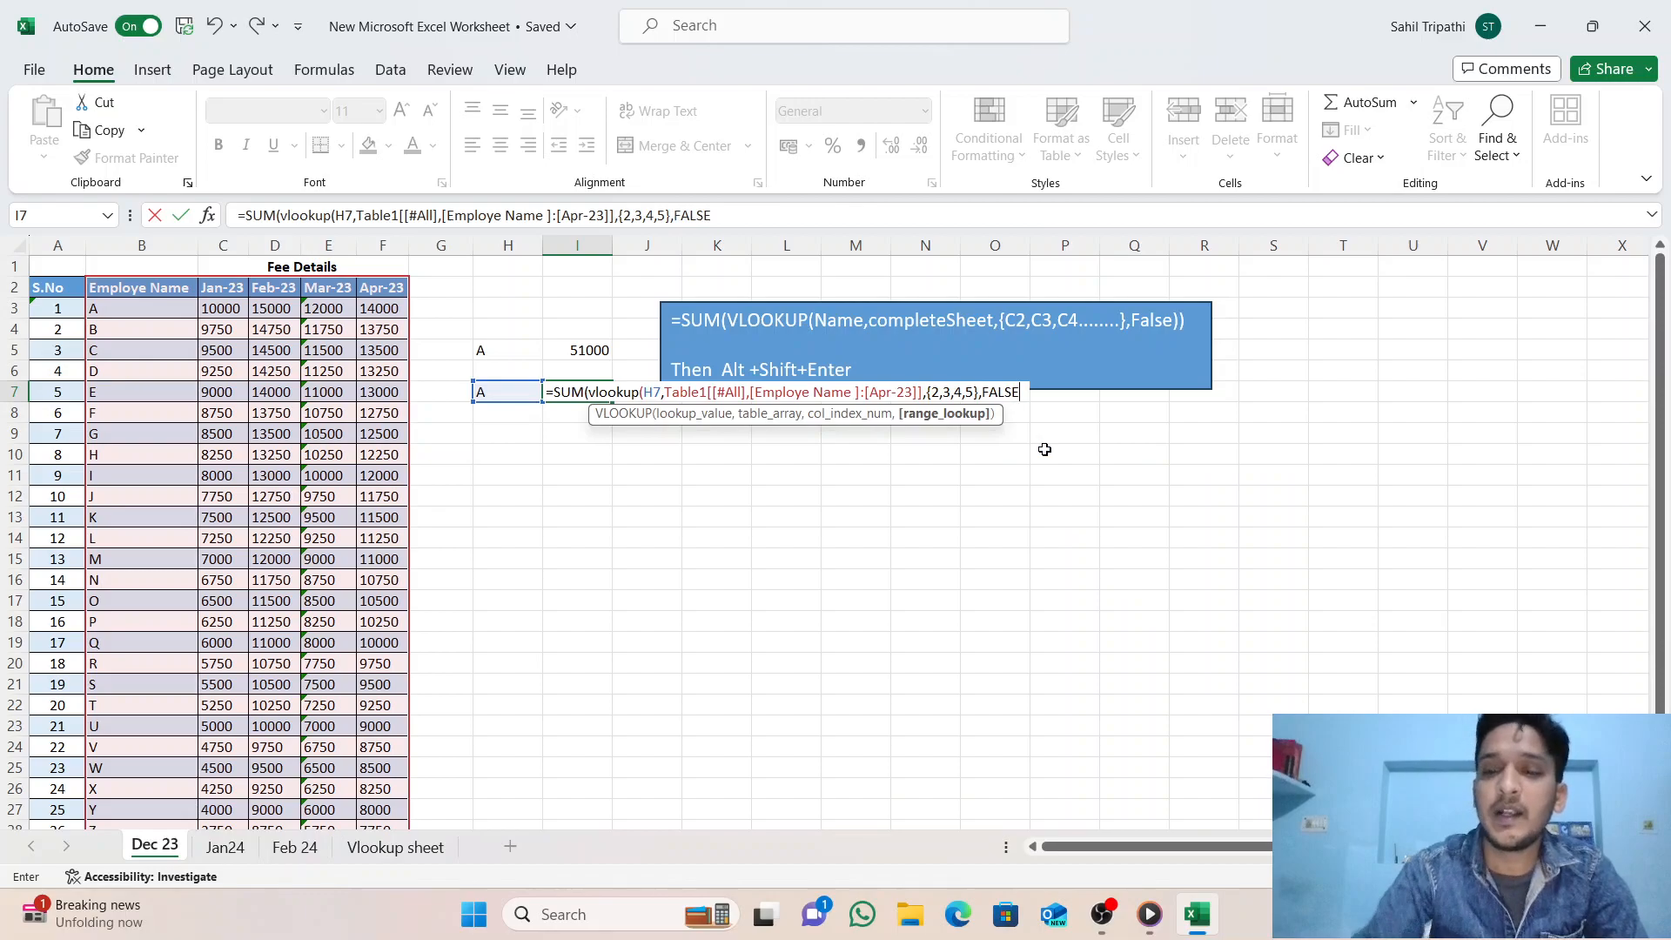
type("))")
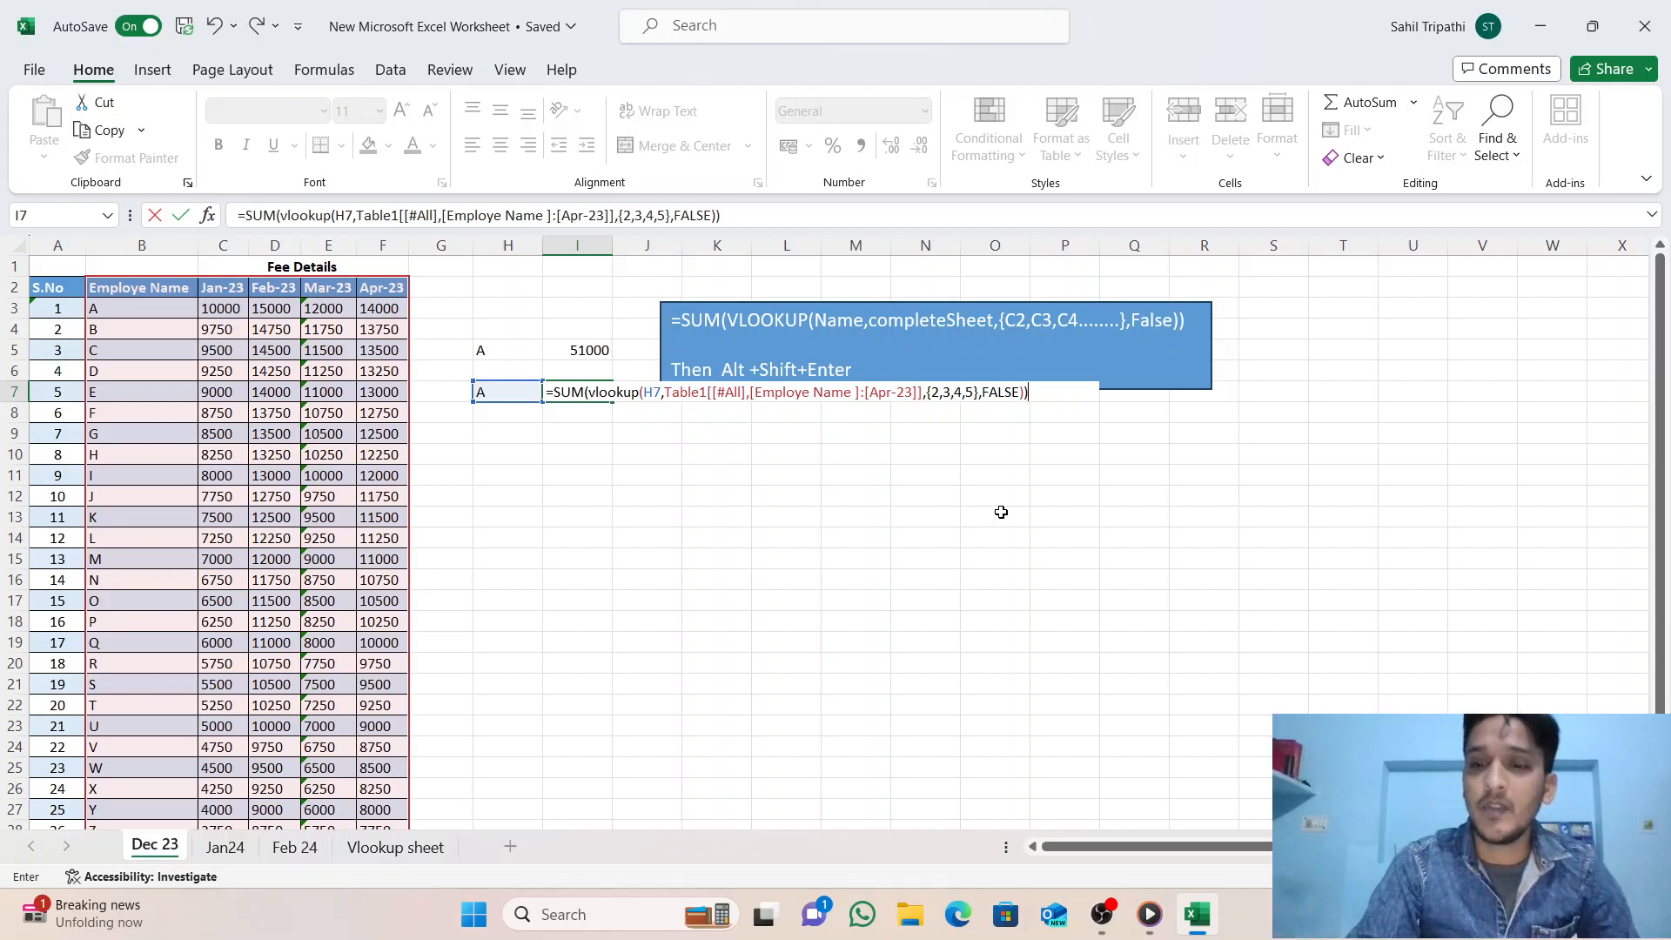
key("Return")
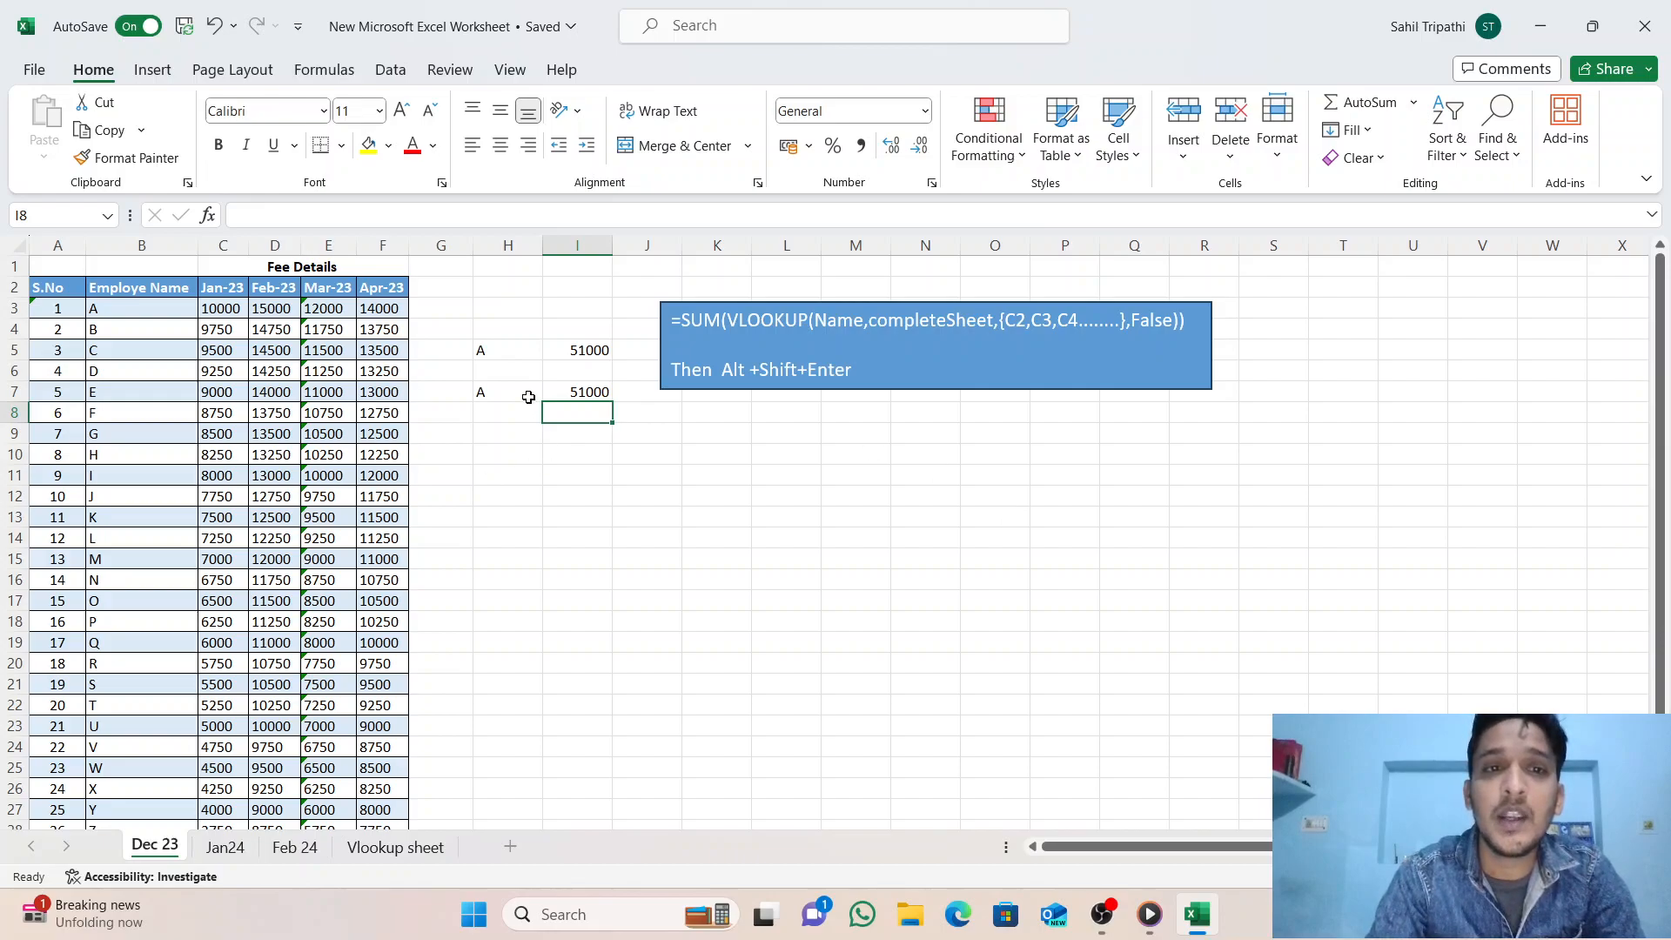
left_click(575, 396)
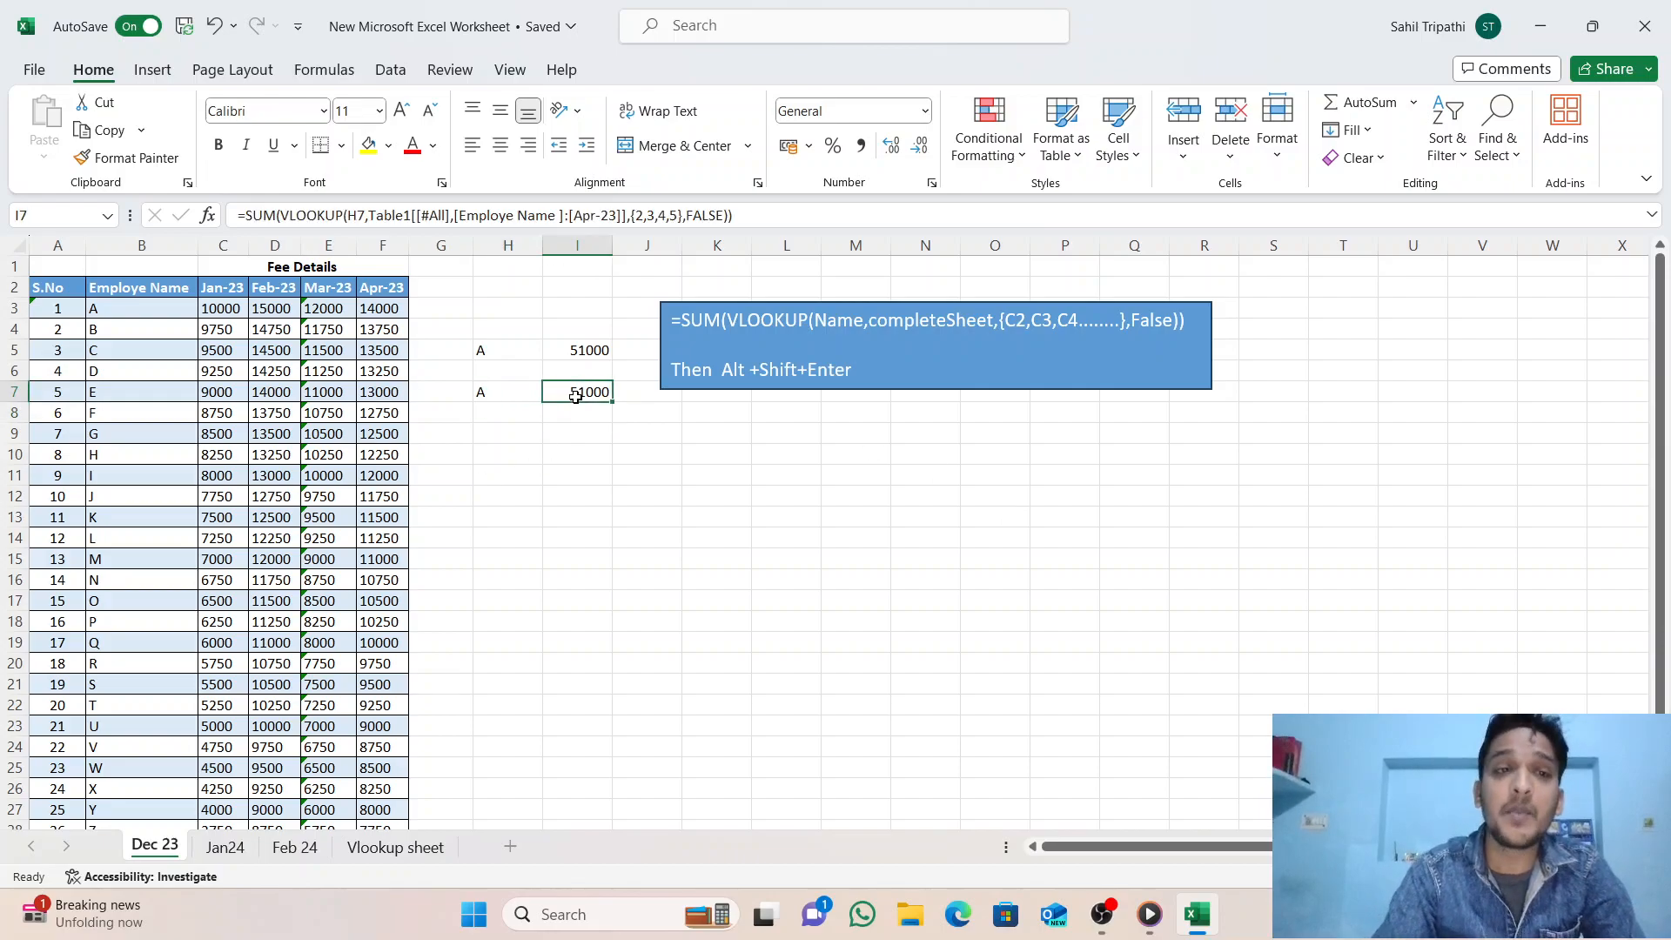
Step: Test the formula by entering G as the employee in H7, and select G's Jan-23 to Apr-23 fees (C9:F9) for comparison
left_click(504, 386)
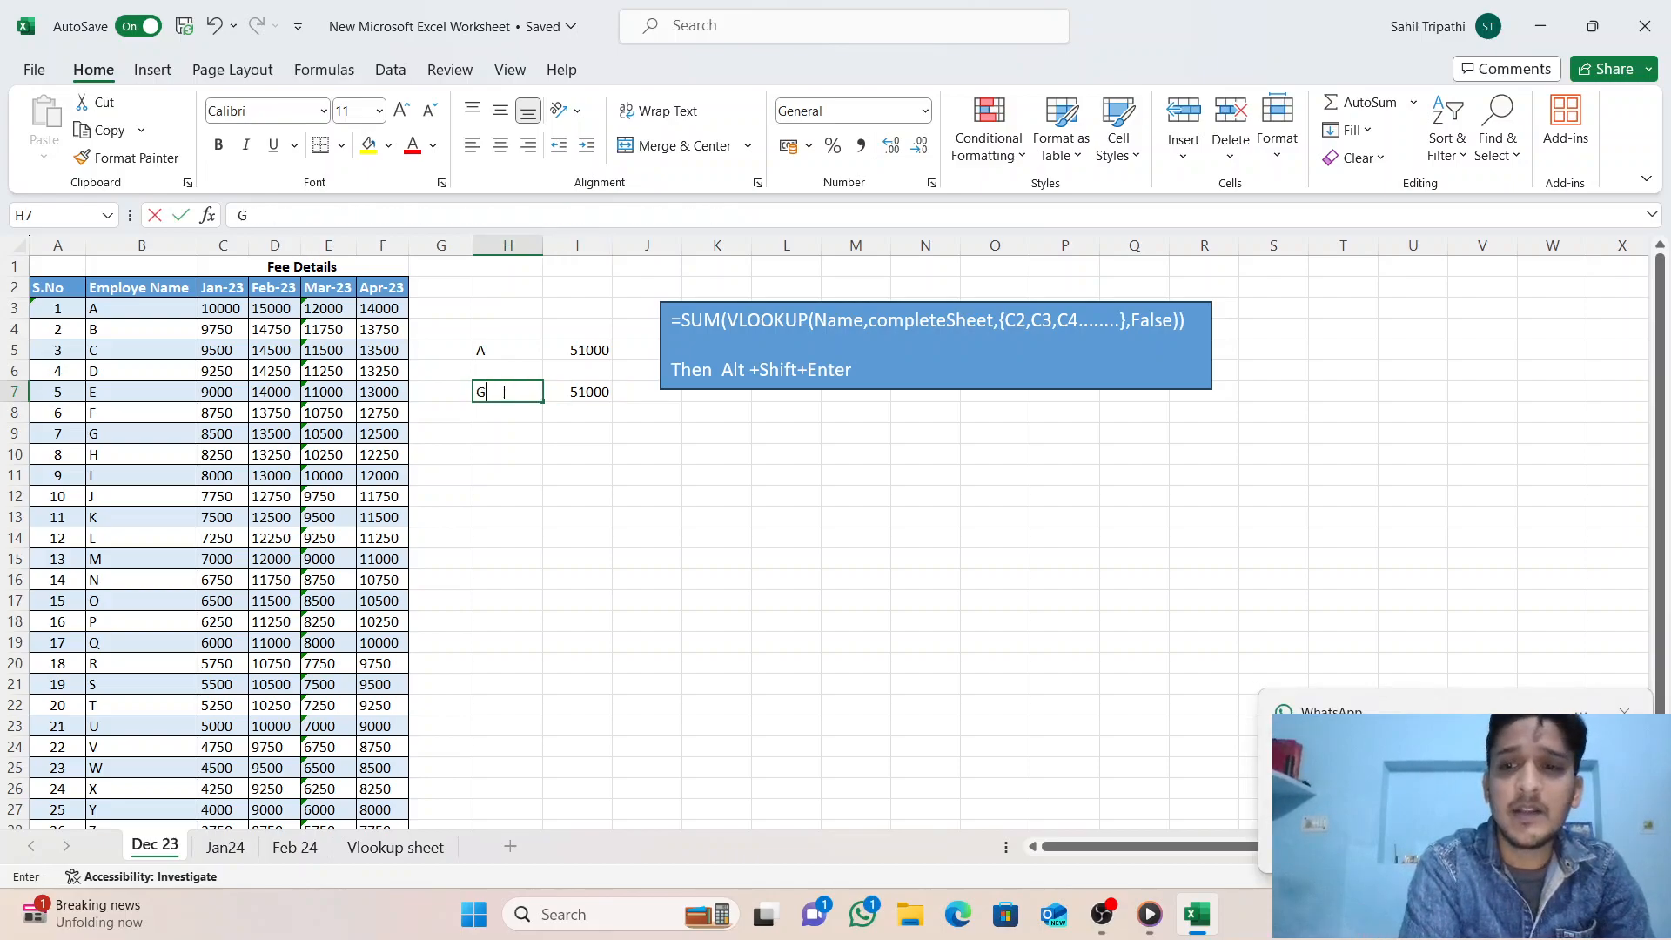
type("G")
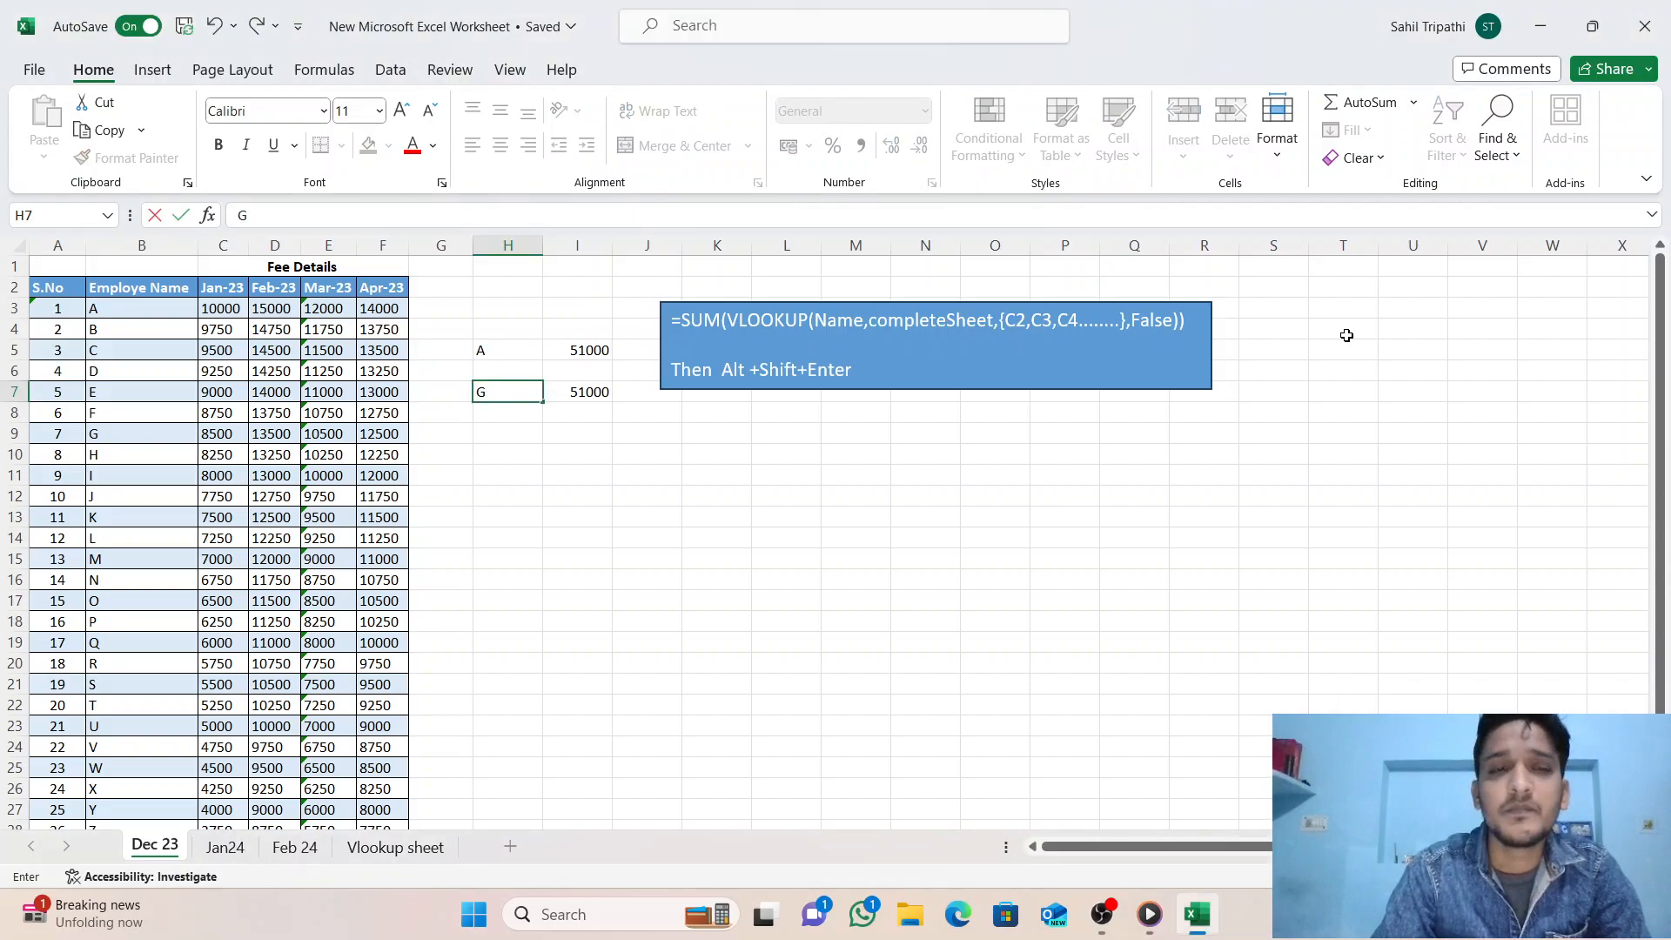
key("Return")
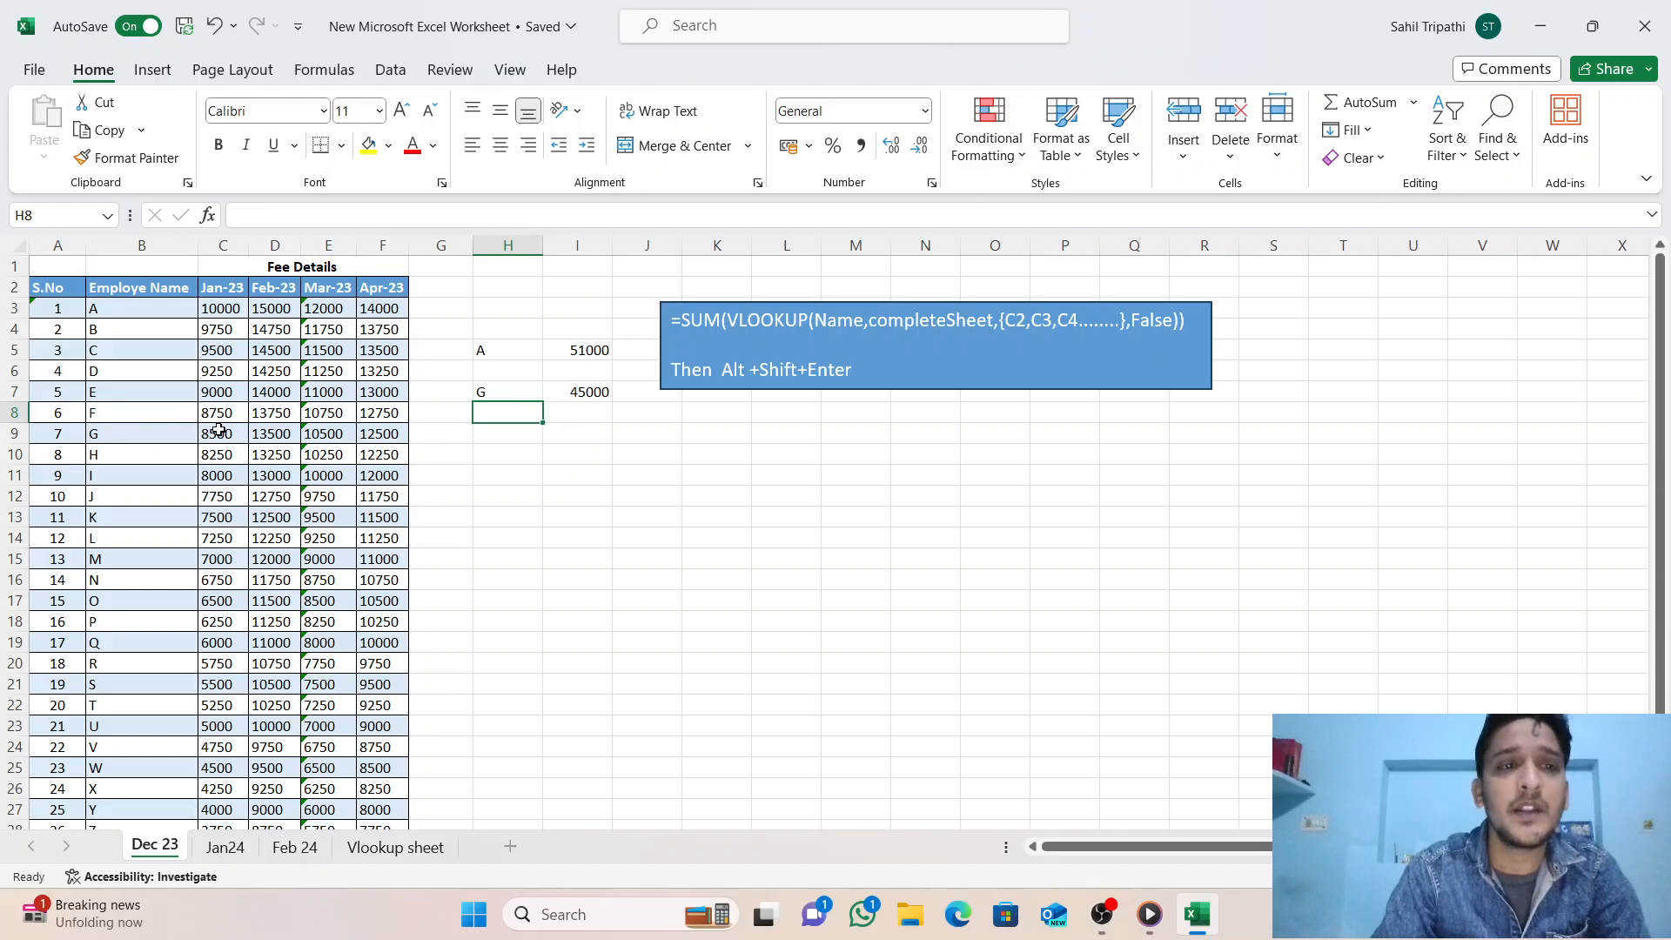
left_click(218, 433)
left_click_drag(218, 433, 376, 433)
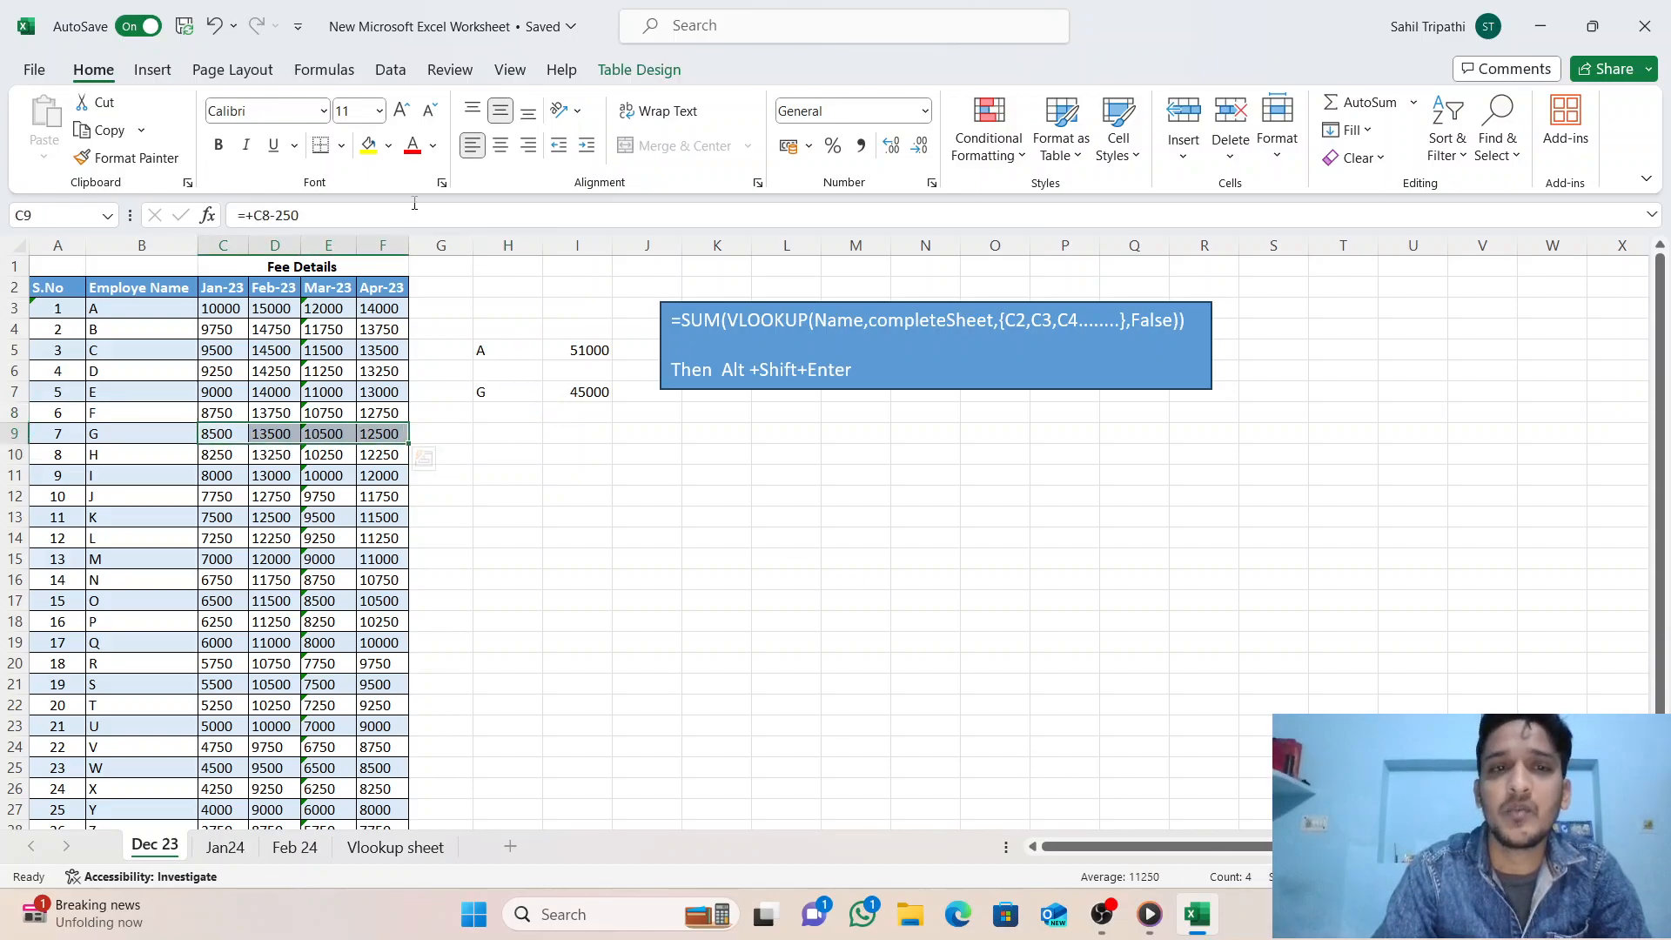
Step: Change the employee to look up in H7 to H
left_click(502, 389)
type("H")
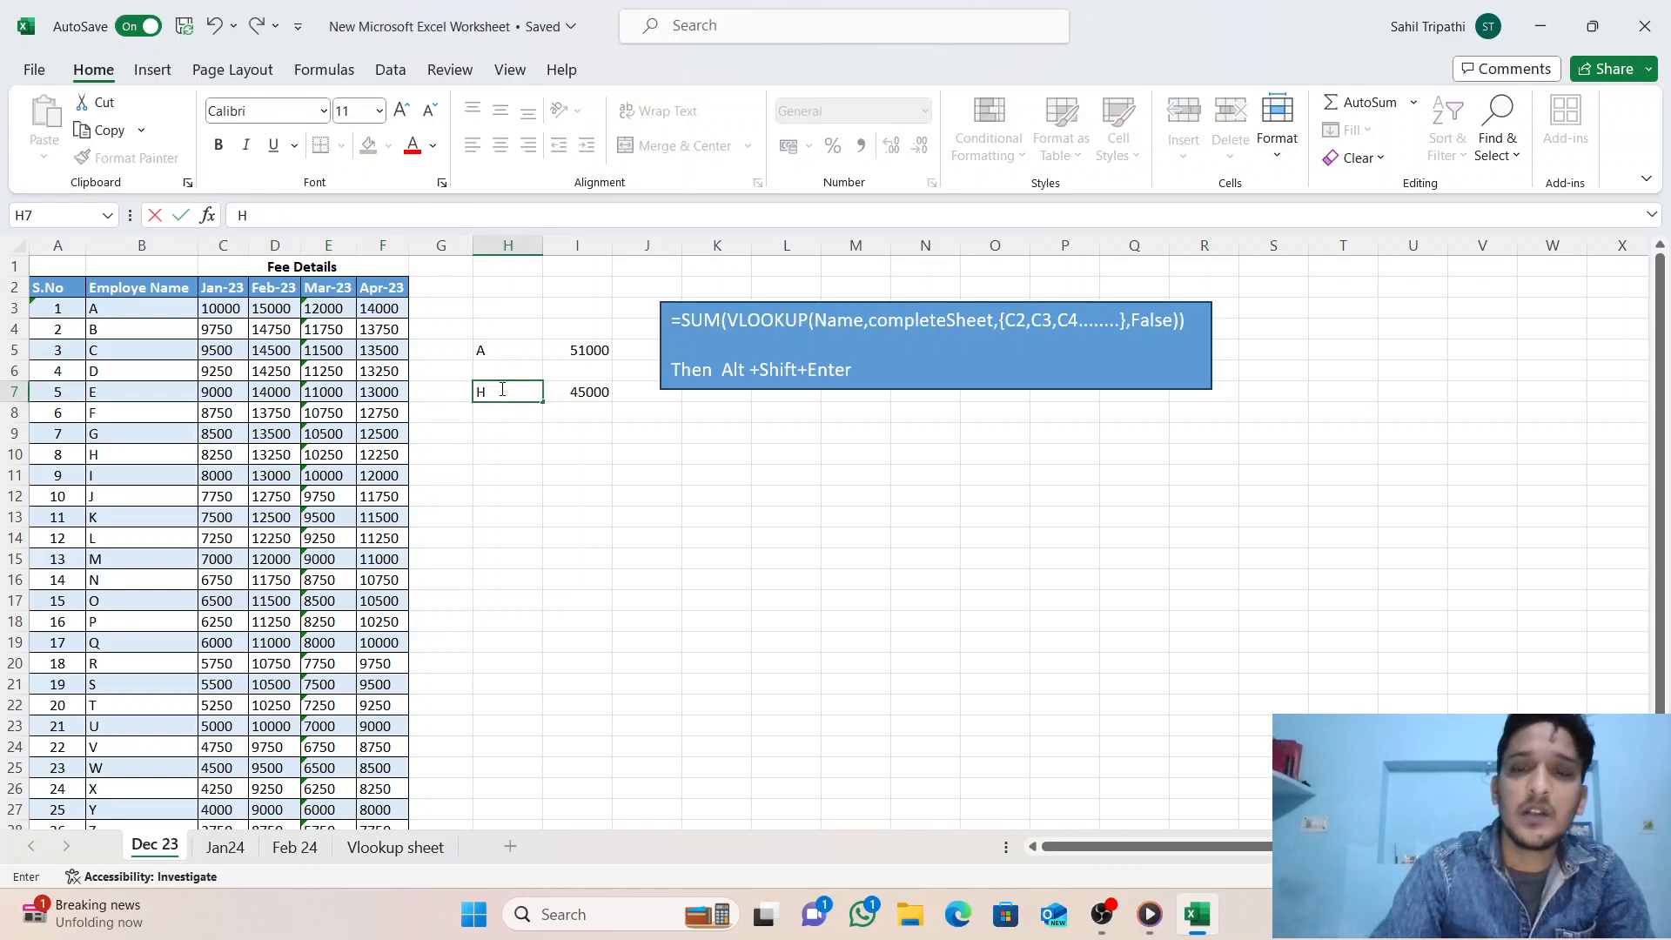
key("Return")
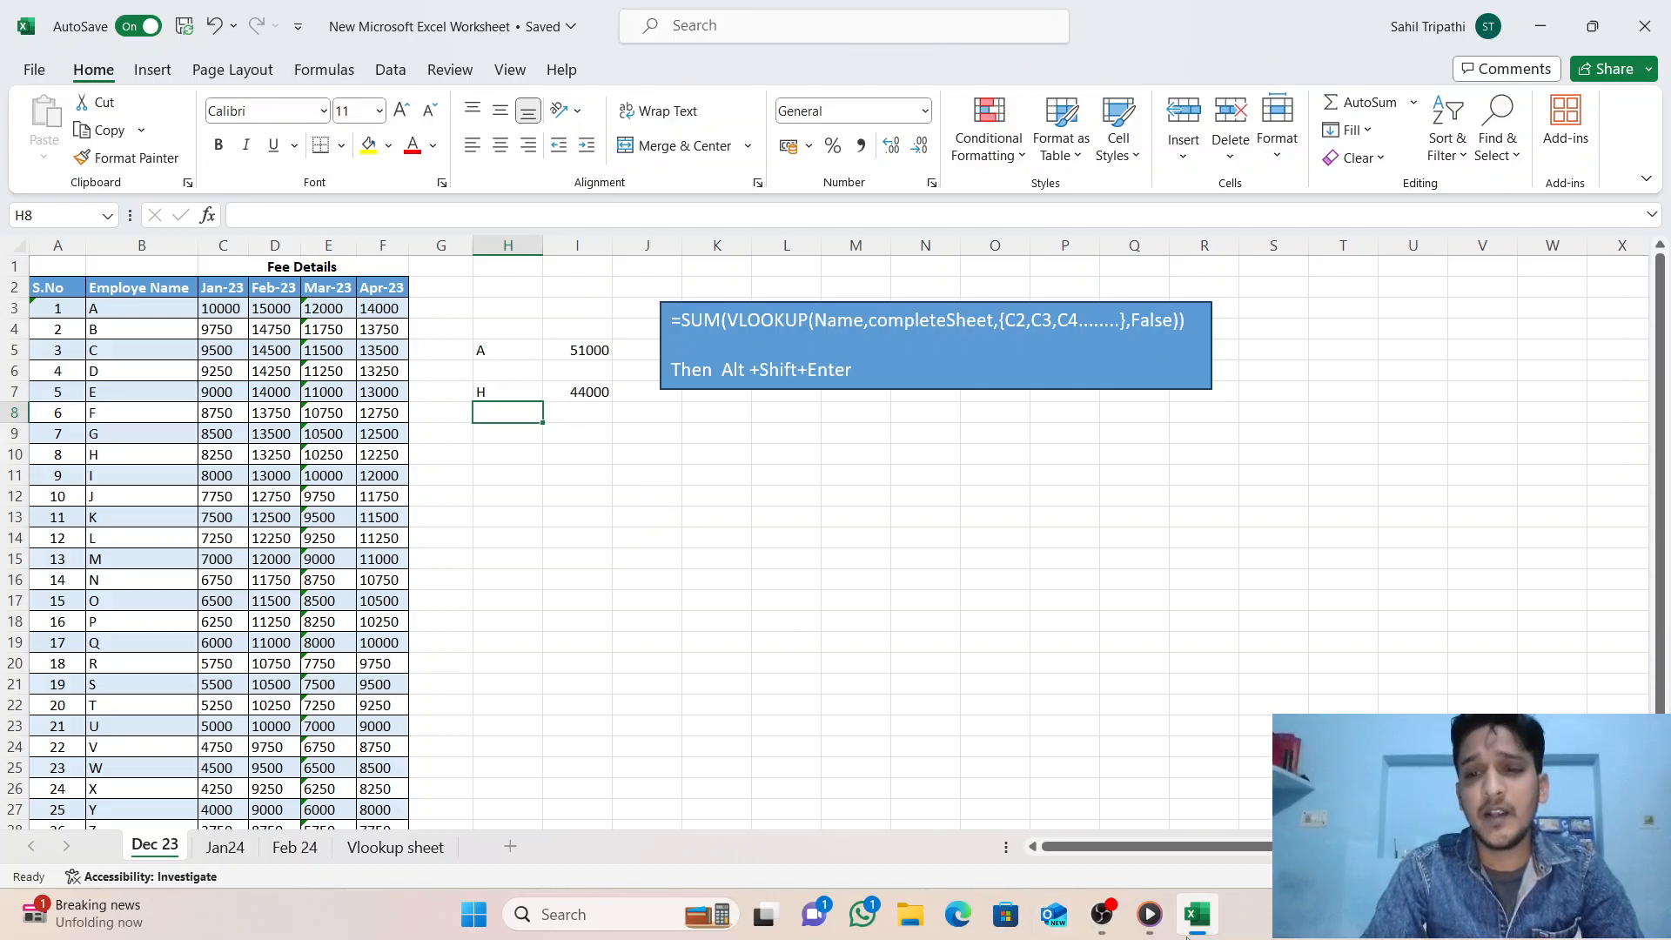
left_click(1102, 914)
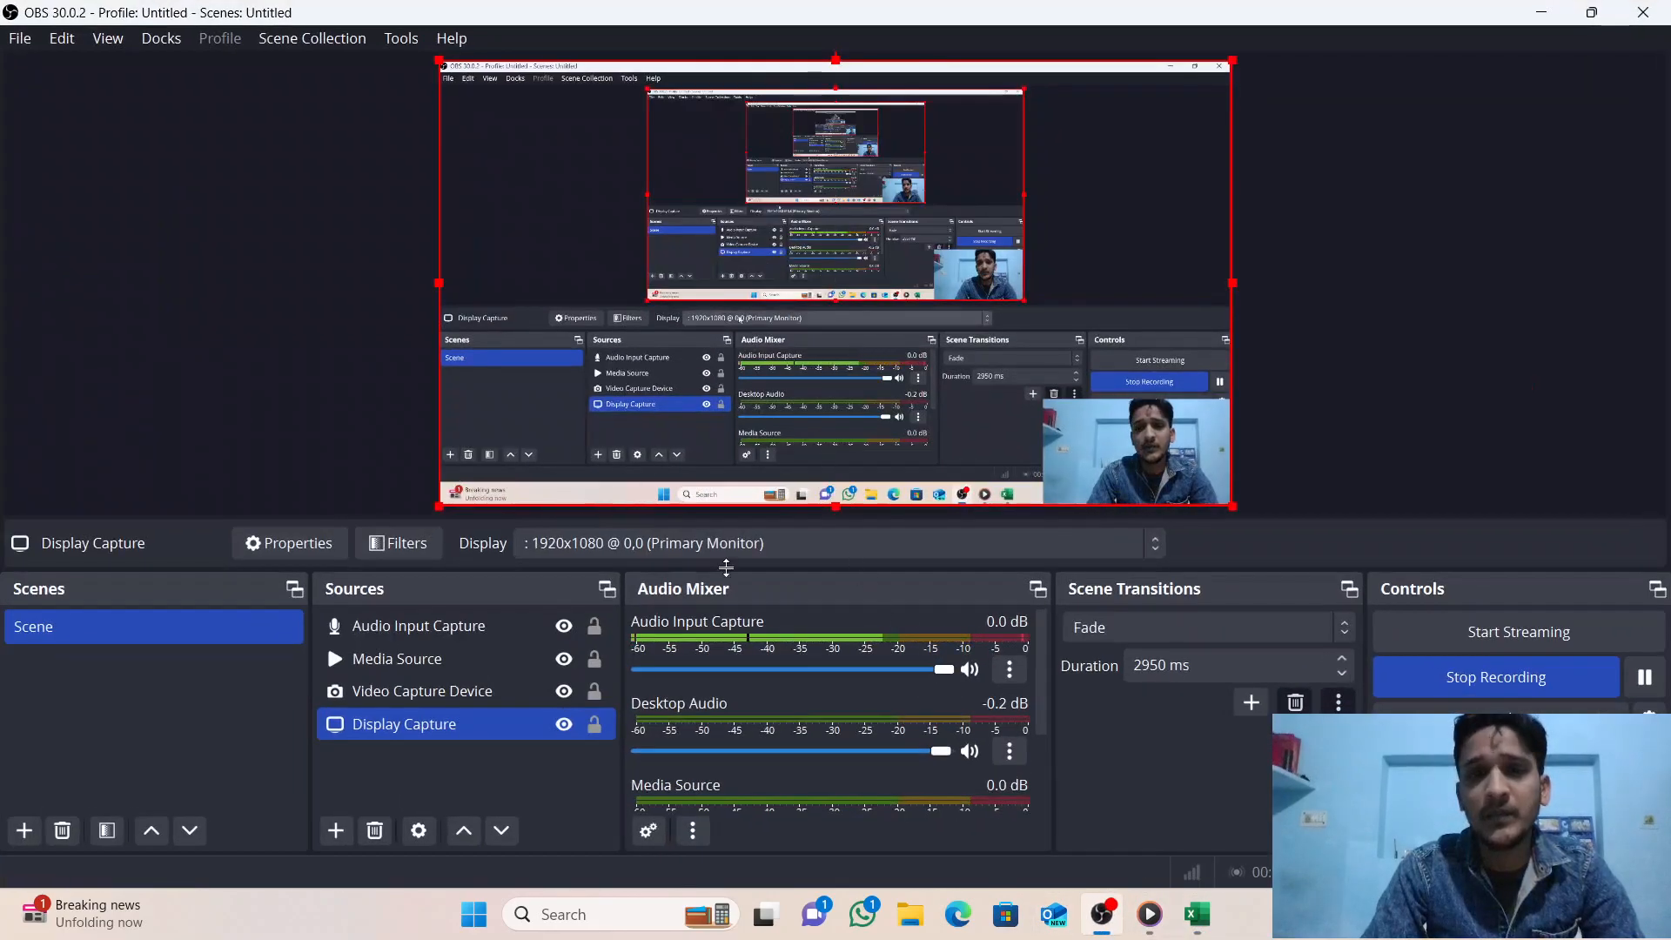